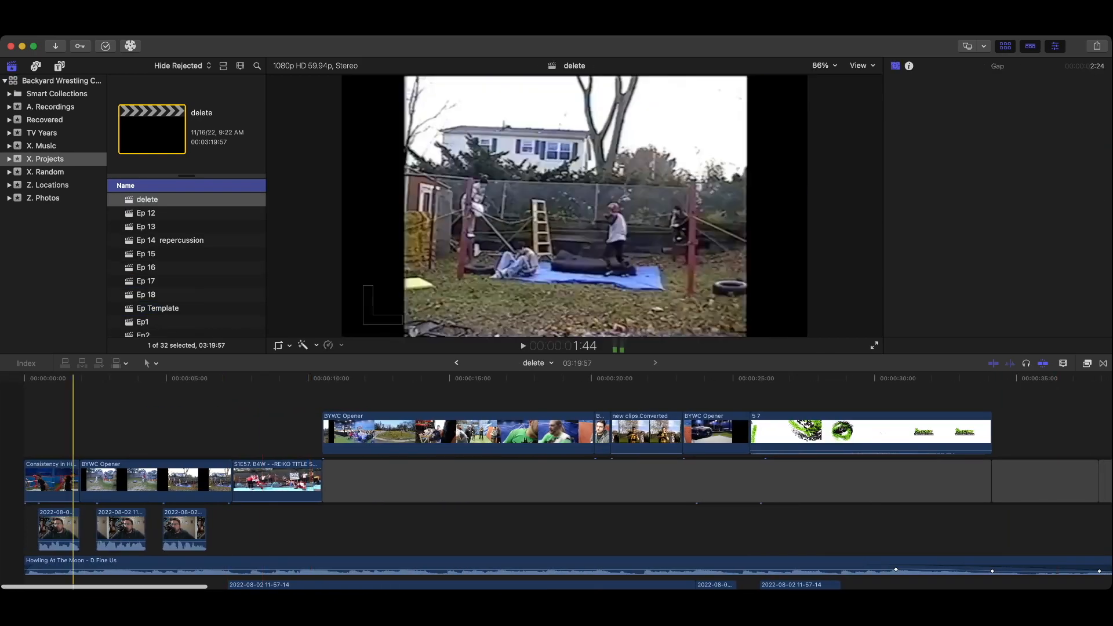
Step: Place the playhead at about 1:07 in the timeline's gap section and open the TV Years event
scroll(664, 481, right, 14)
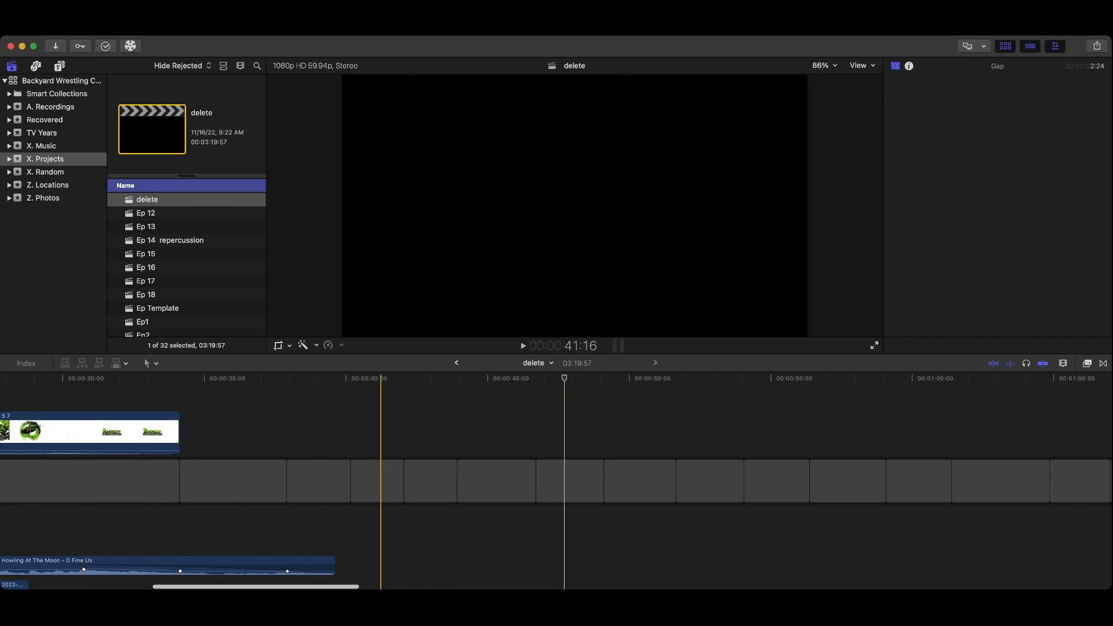
scroll(441, 481, right, 5)
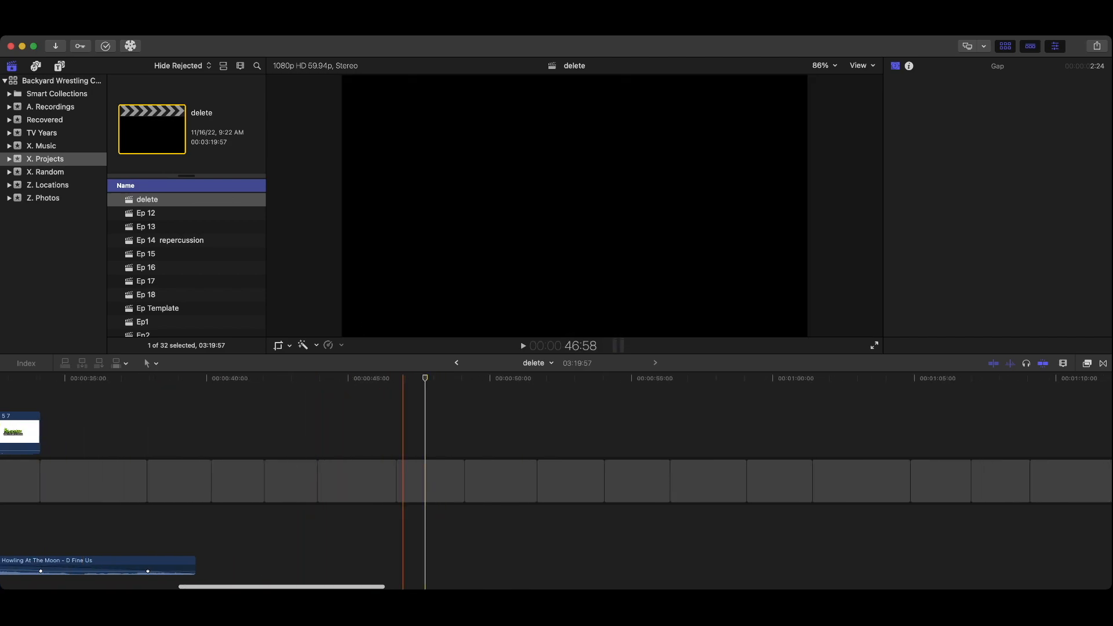
key(super+minus)
key(super+minus)
key(super+minus)
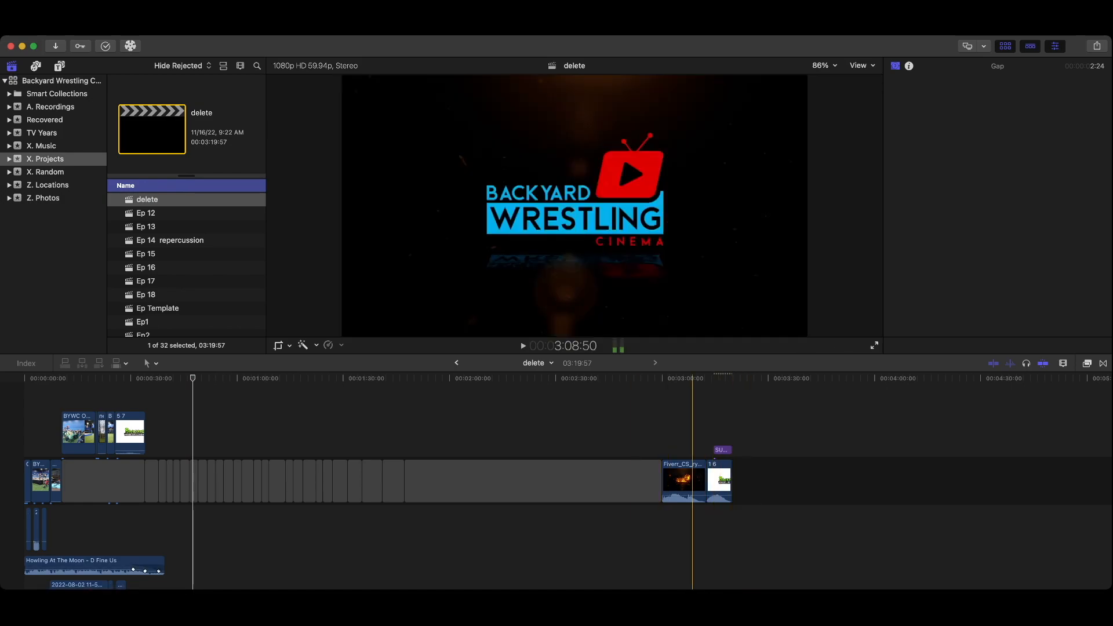
drag(192, 377, 261, 378)
click(42, 133)
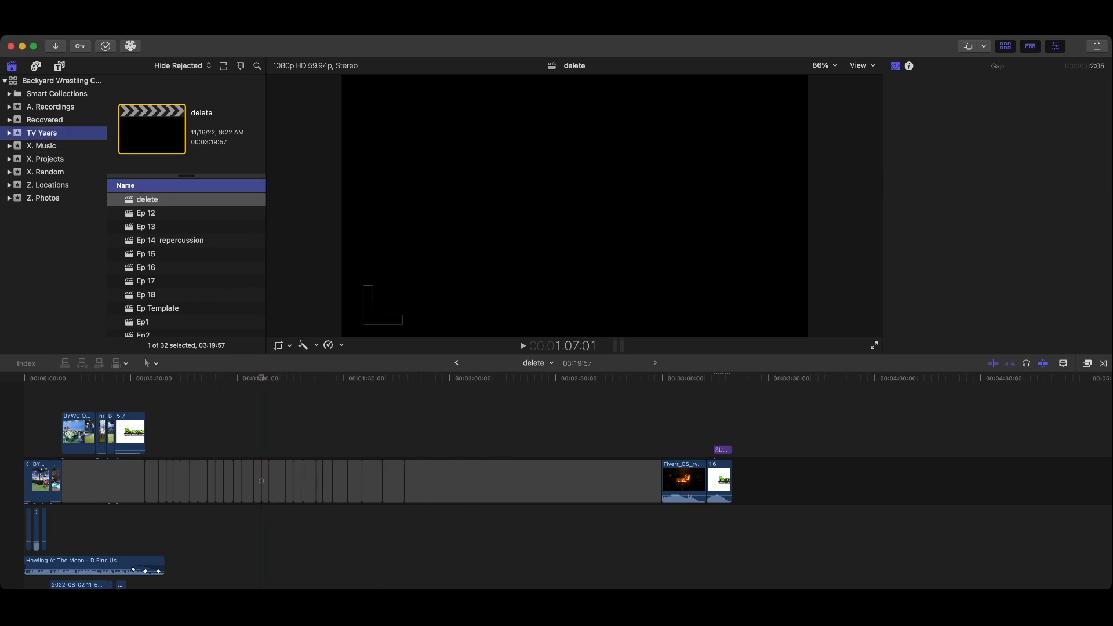
click(253, 400)
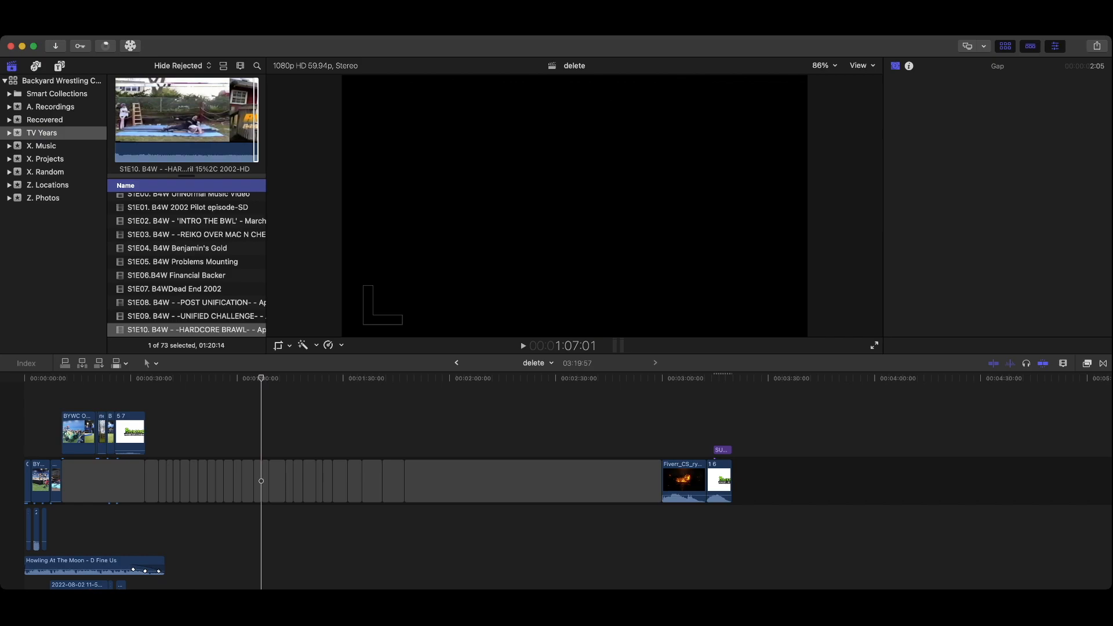
Step: Mark a range of about two seconds in S1E07. B4WDead End 2002 and insert it at the playhead
click(175, 289)
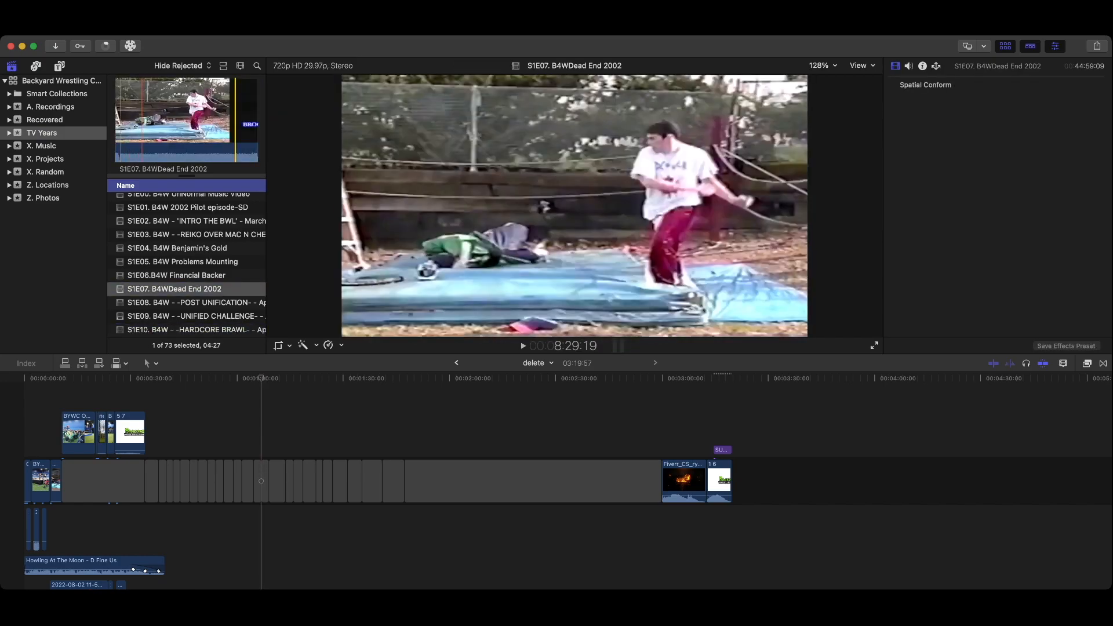
key(i)
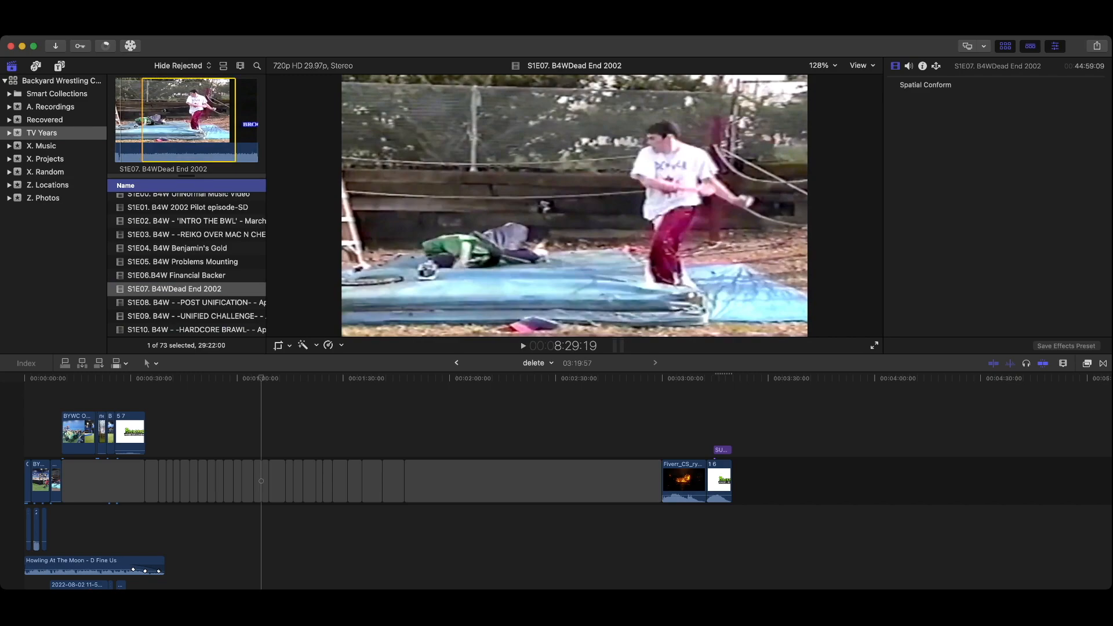
key(space)
key(space)
key(o)
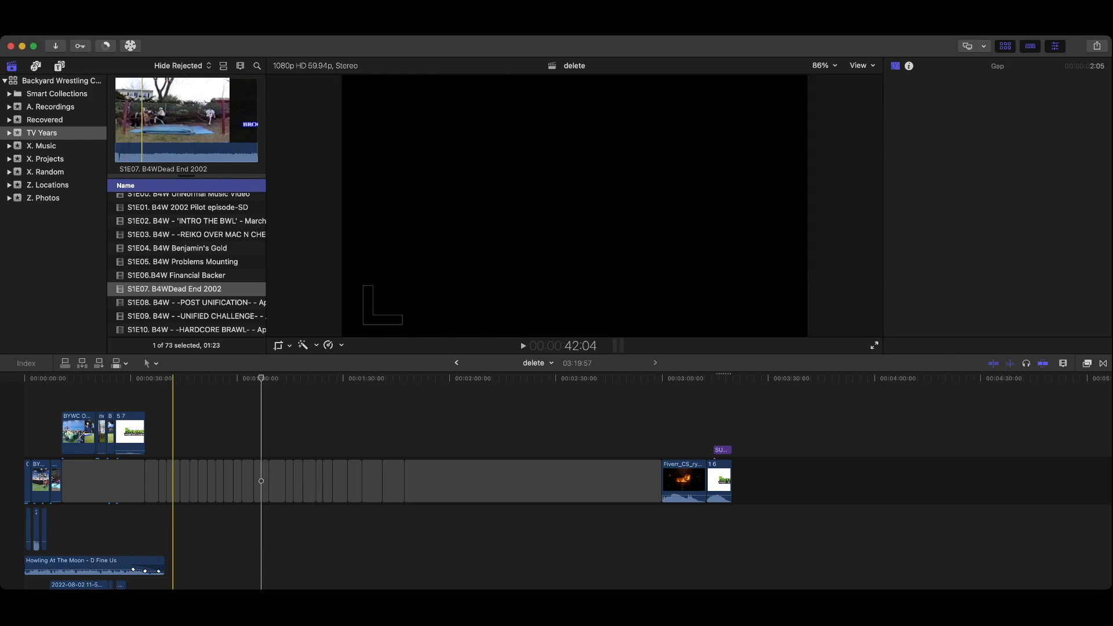
key(w)
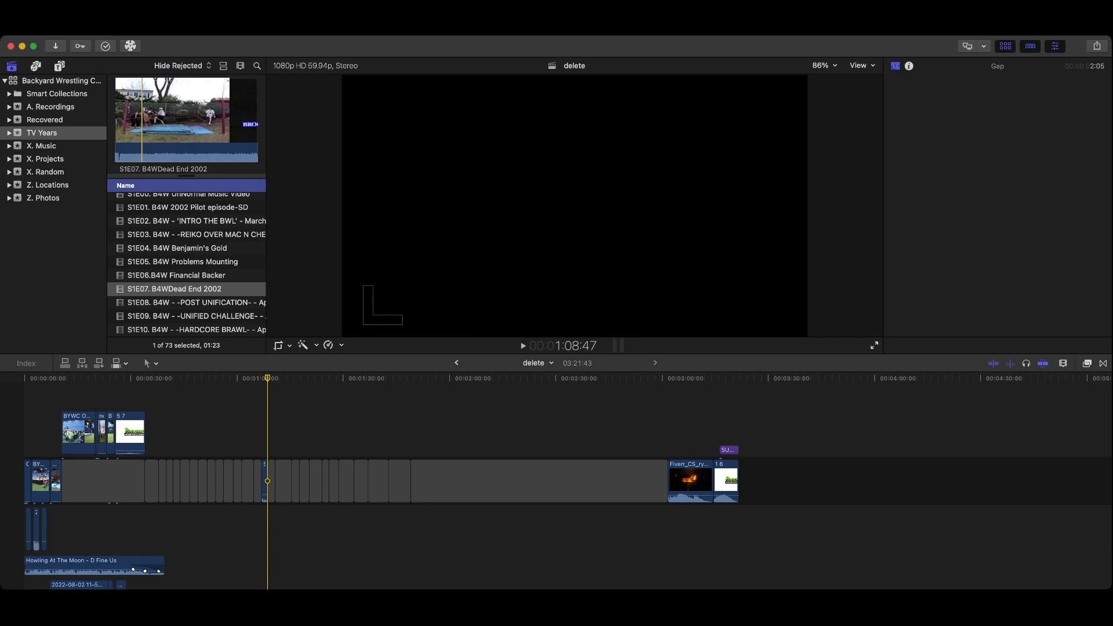
scroll(291, 481, down, 3)
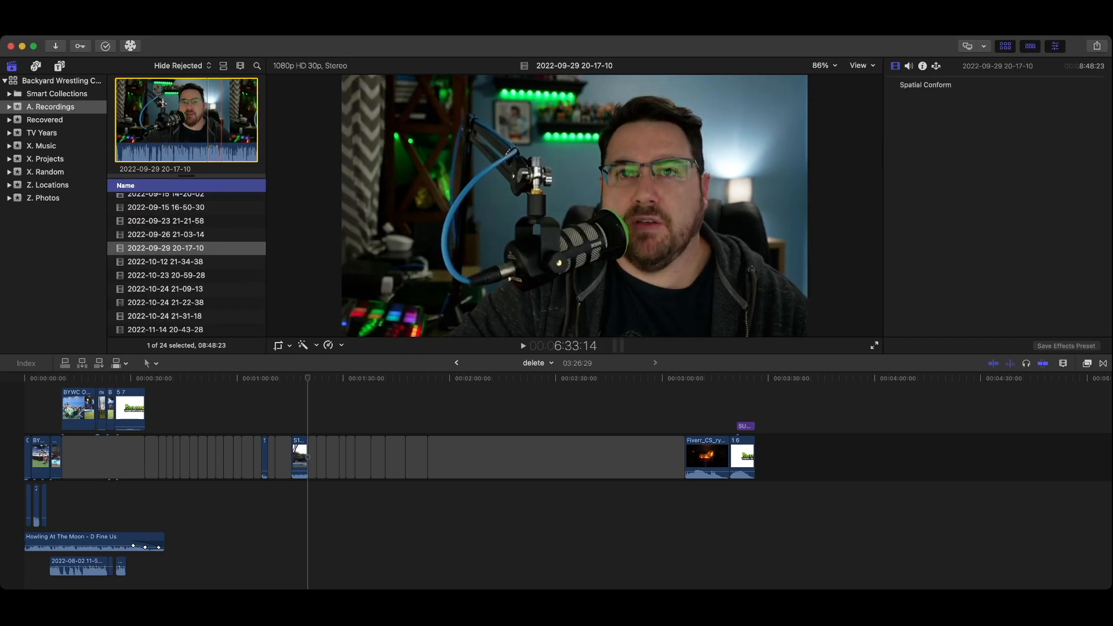
drag(171, 248, 160, 455)
click(440, 516)
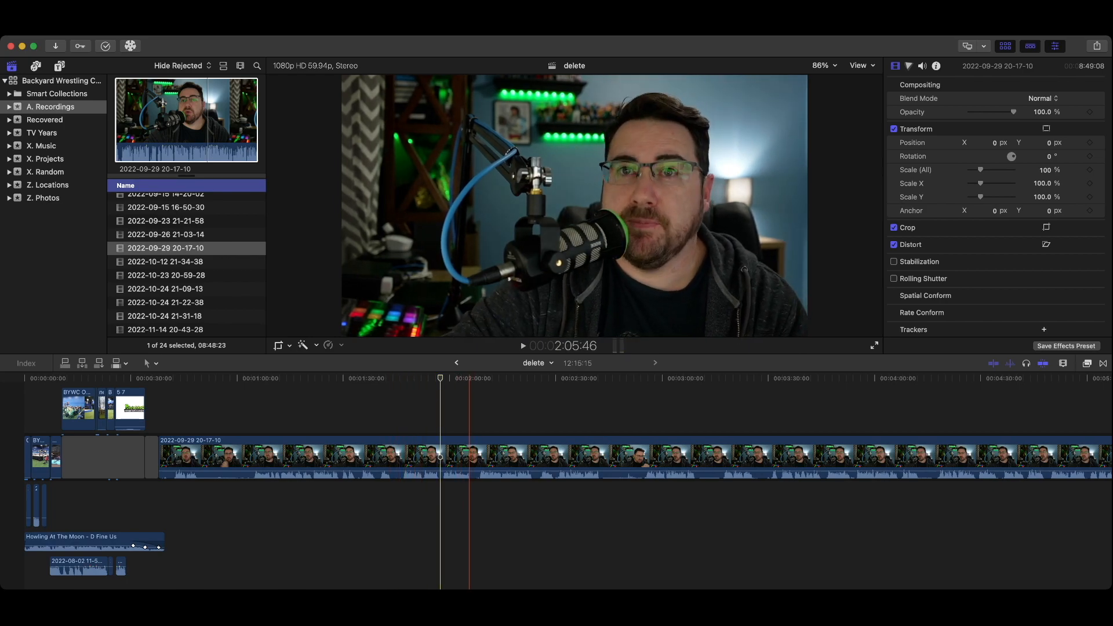
key(super+=)
key(super+=)
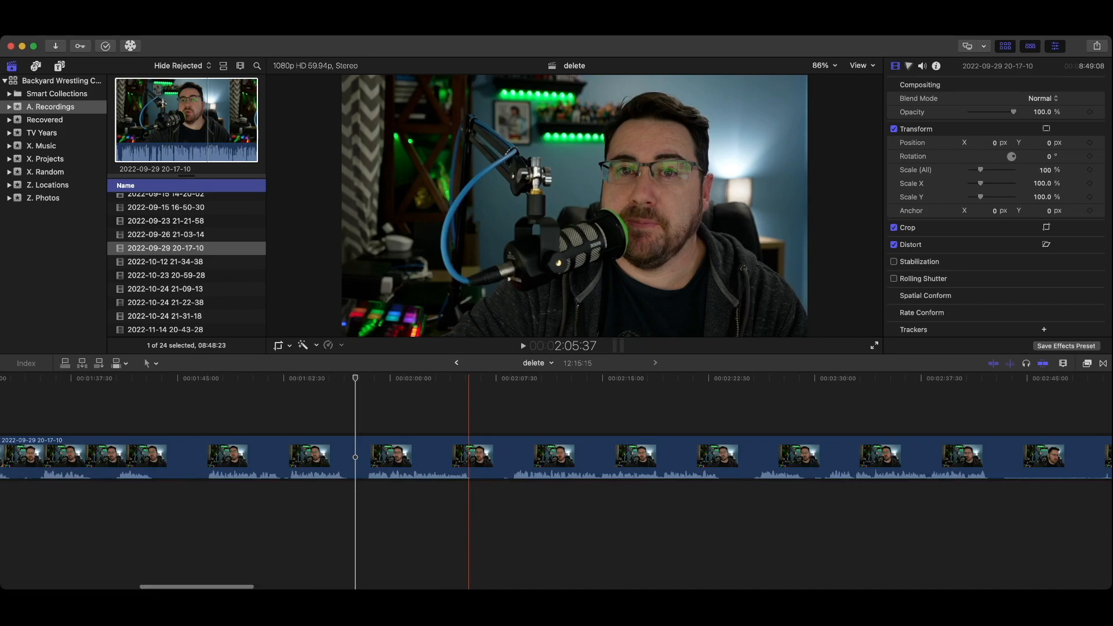
click(343, 378)
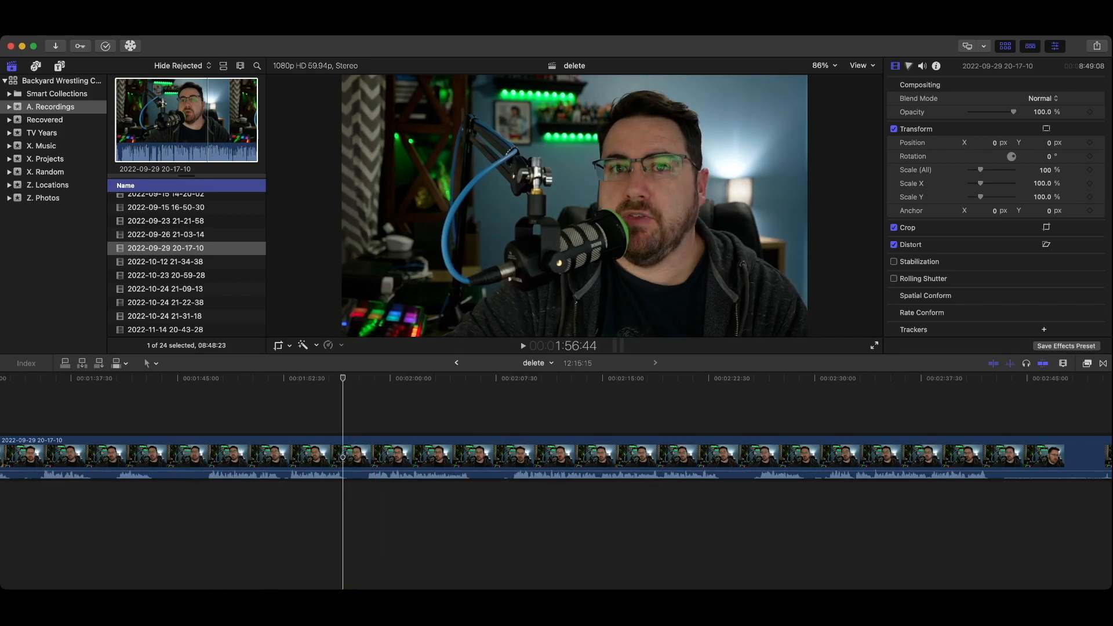
key(b)
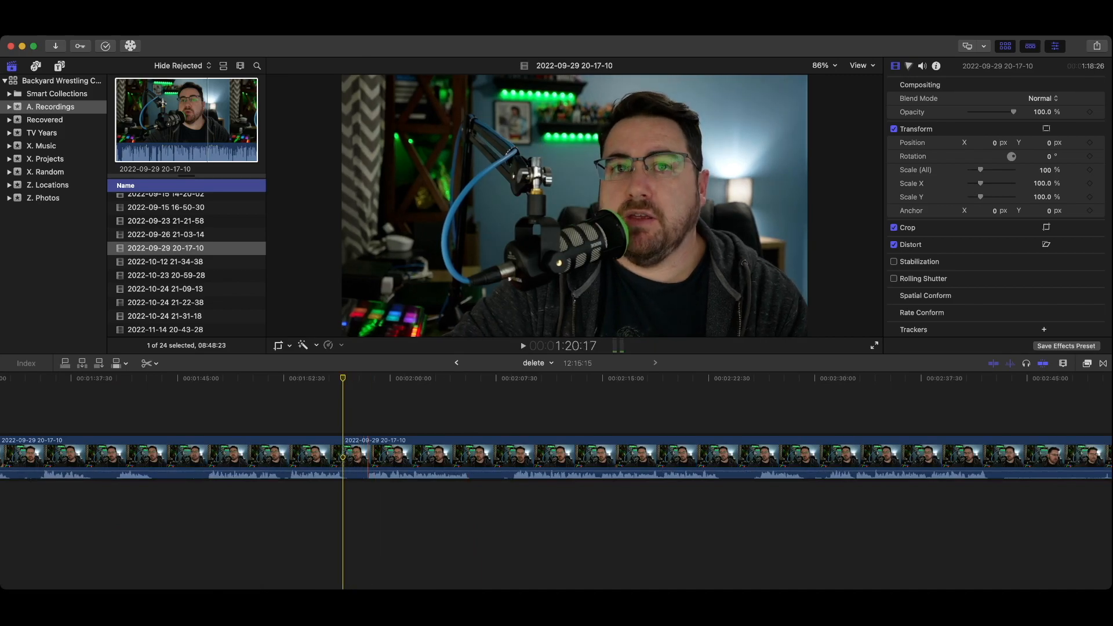
click(468, 455)
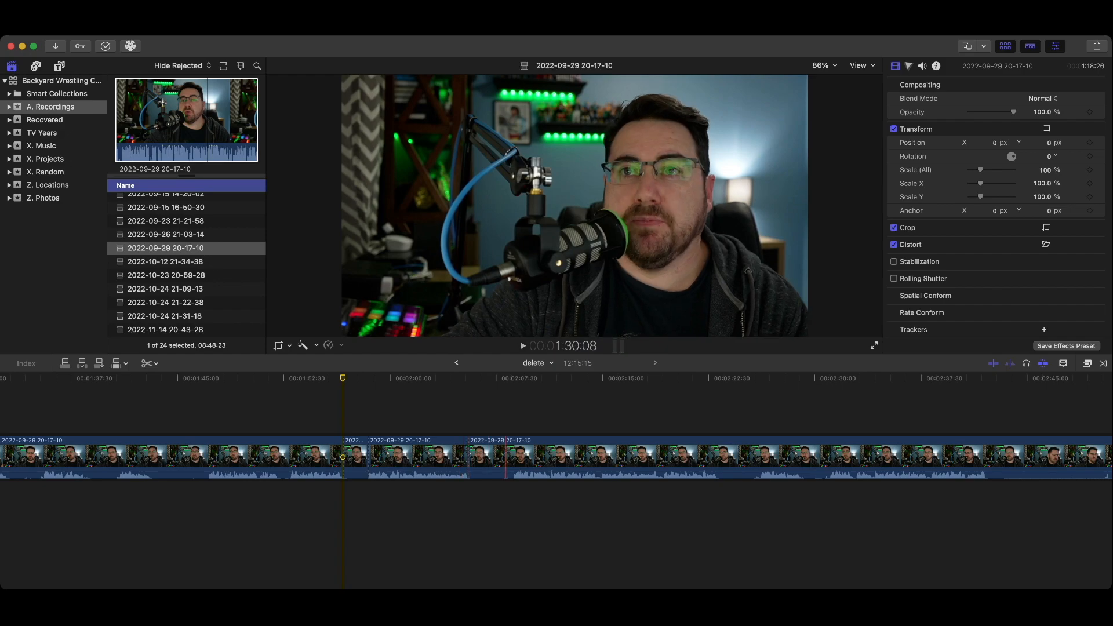
click(514, 456)
scroll(728, 456, left, 1)
click(731, 456)
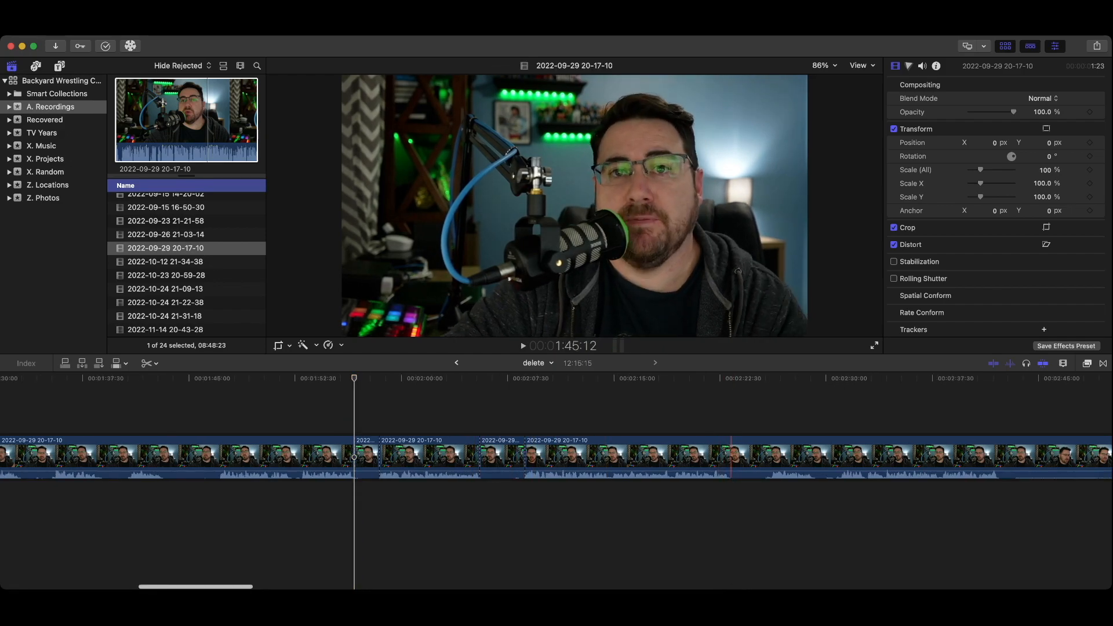
scroll(763, 457, right, 1)
scroll(768, 457, right, 1)
click(768, 456)
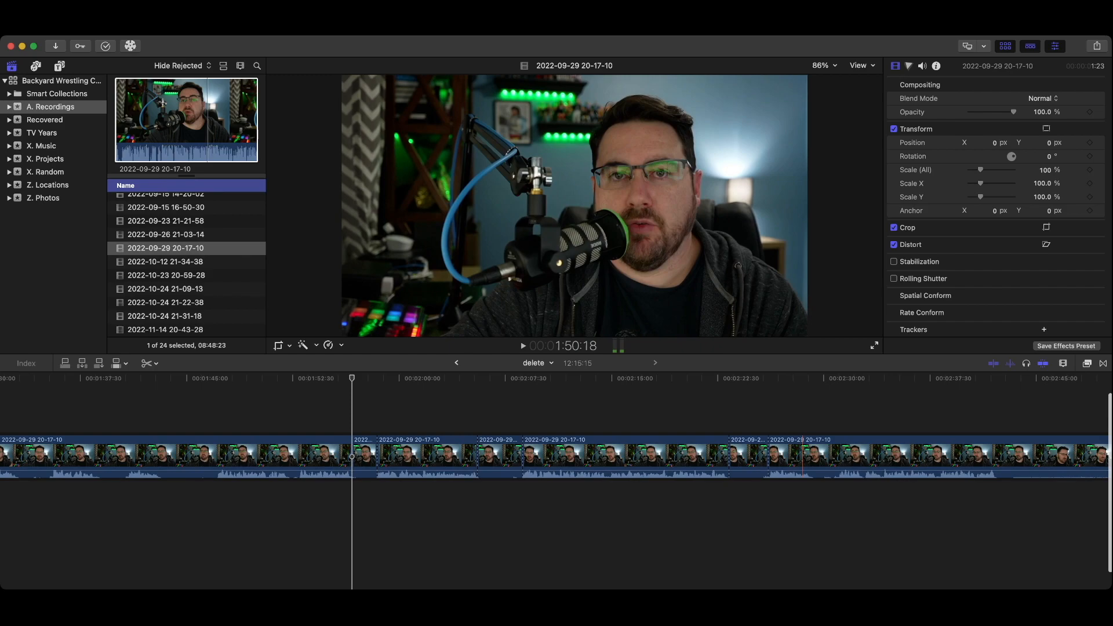
click(814, 456)
click(833, 456)
scroll(754, 456, right, 10)
click(661, 456)
key(a)
click(802, 456)
key(Delete)
click(487, 456)
key(Delete)
click(412, 456)
key(Delete)
click(150, 457)
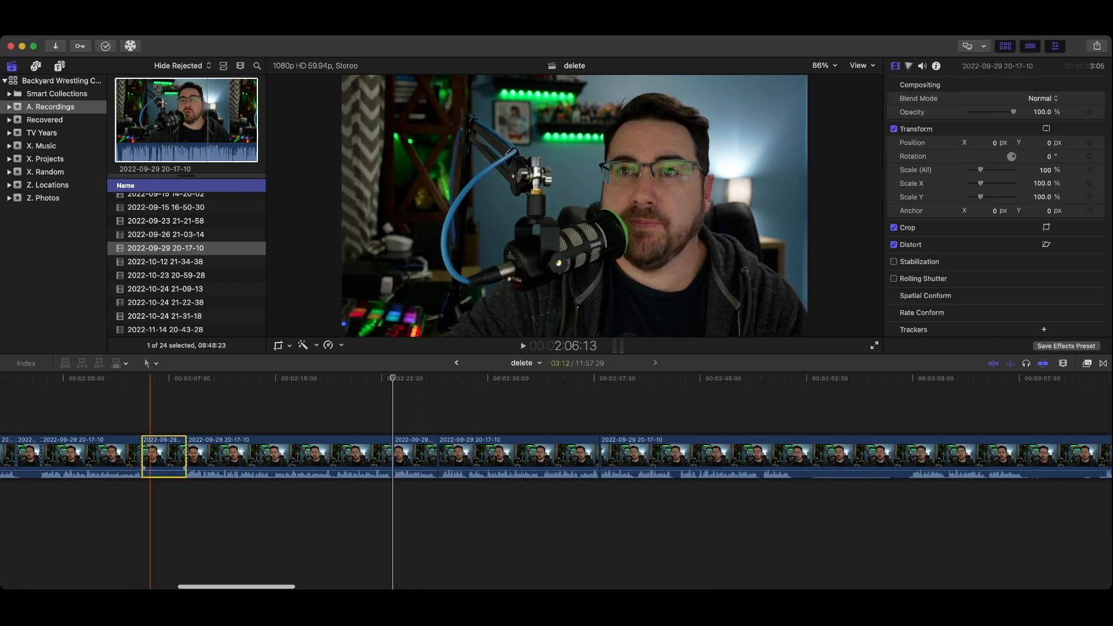
key(Delete)
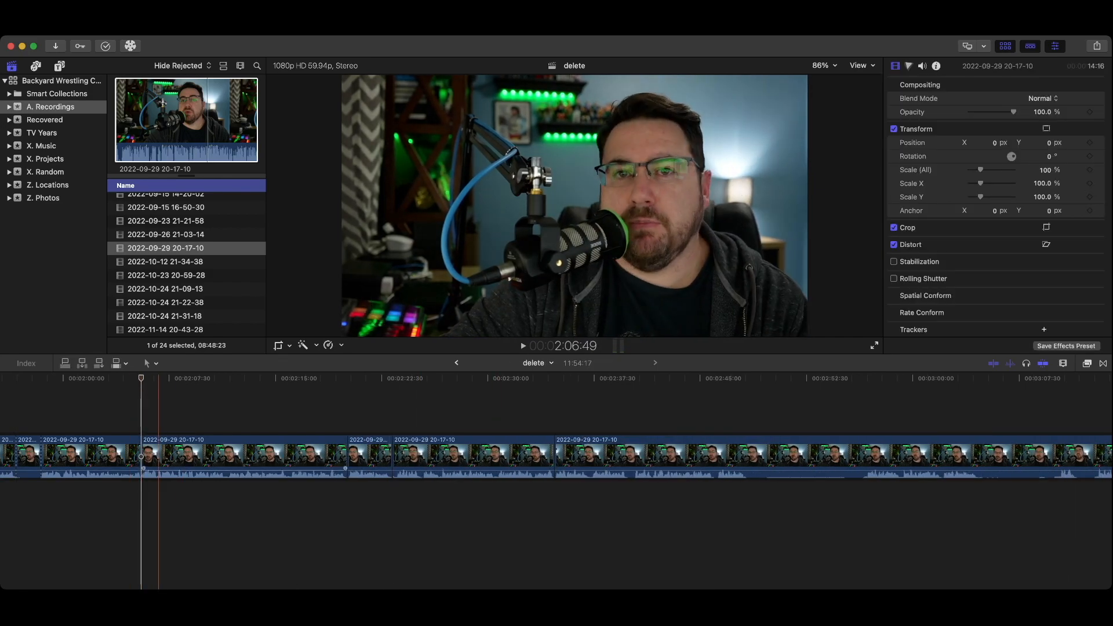
Step: Move the S1E07. B4WDead End 2002 clip from the gaps after the recording to a cut between its spoken pieces
scroll(575, 458, right, 10)
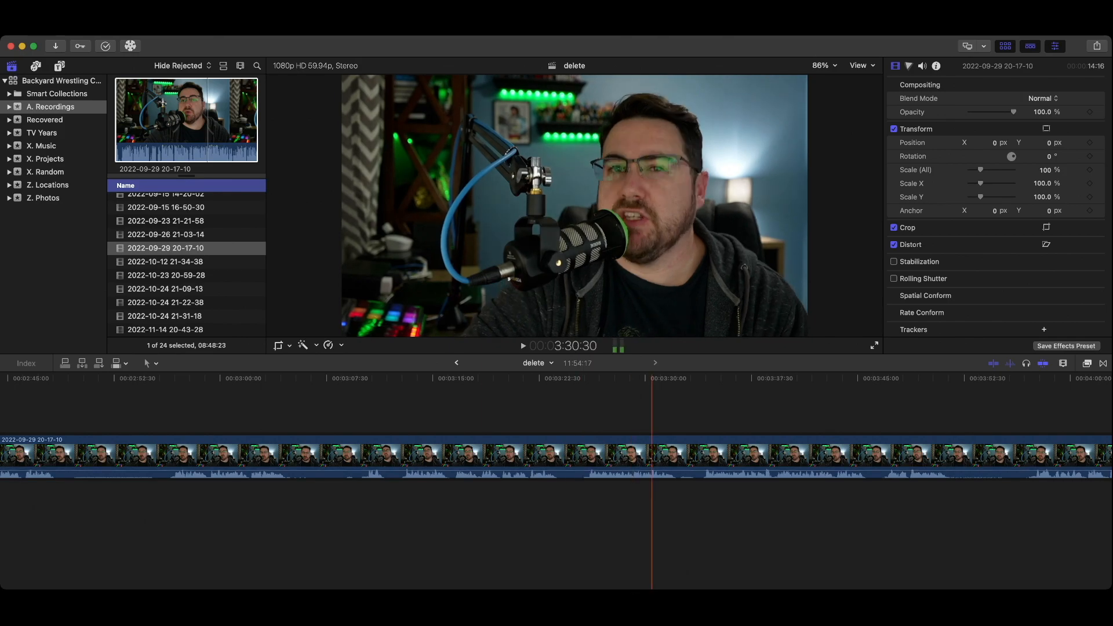
key(k)
scroll(556, 481, right, 14)
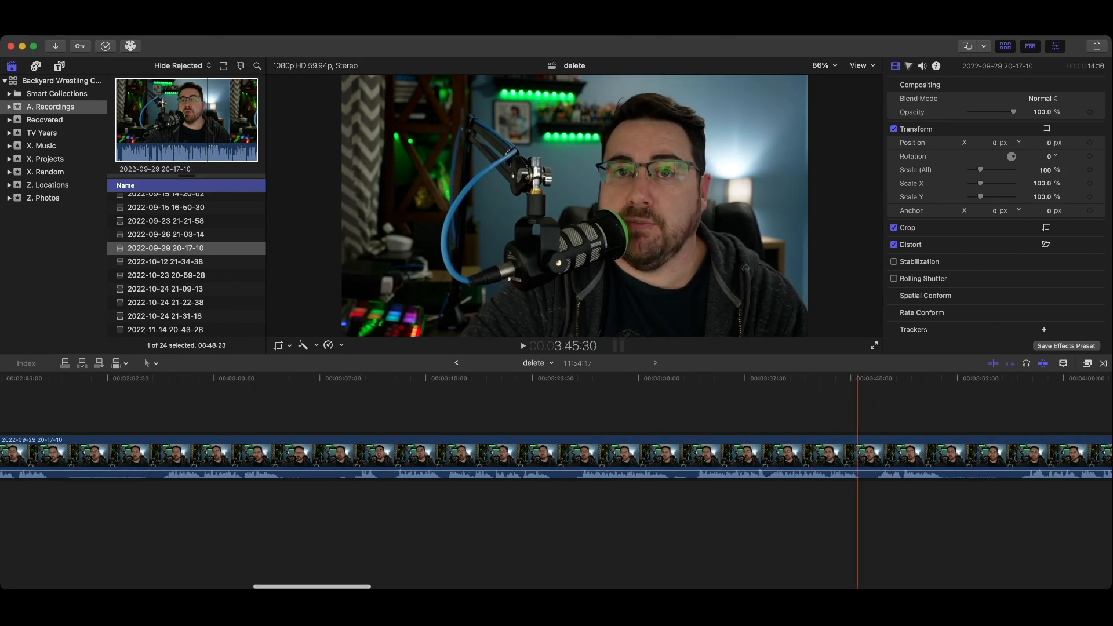
drag(337, 379, 539, 378)
key(super+minus)
key(super+minus)
key(super+minus)
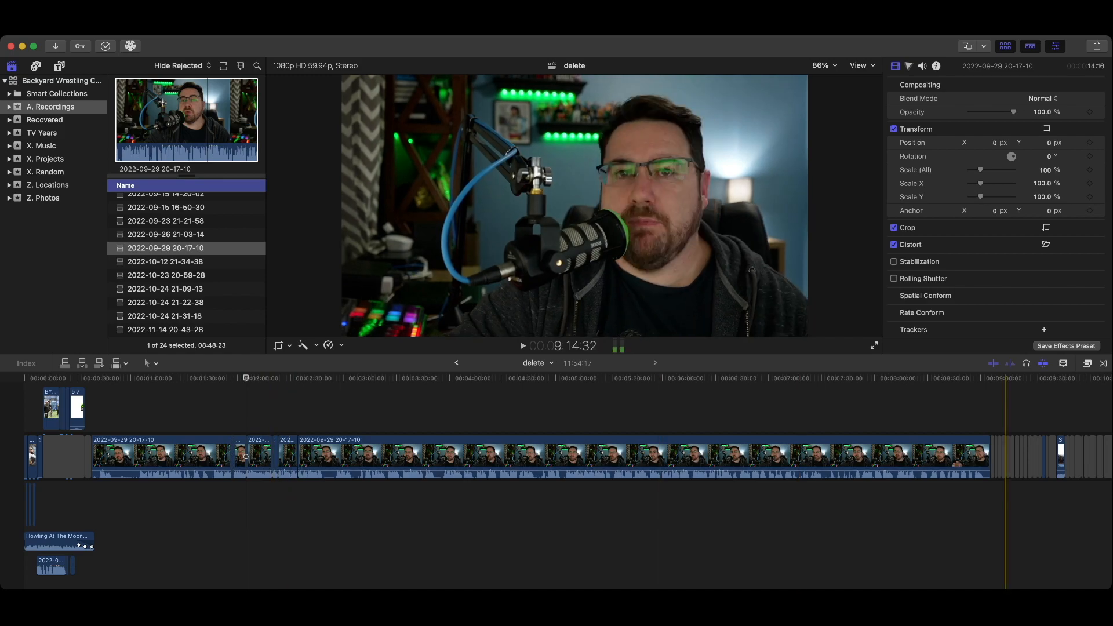
drag(1060, 455, 276, 455)
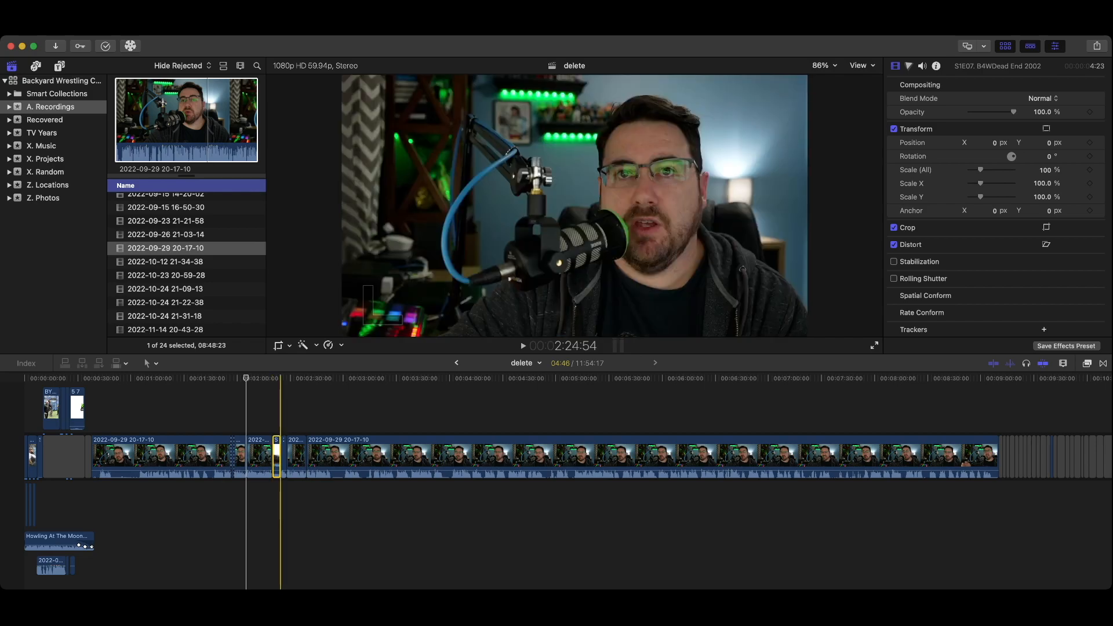
Step: Extend the end of the moved S1E07. B4WDead End 2002 clip to a length of about 18 seconds
key(super+equal)
key(super+equal)
key(super+equal)
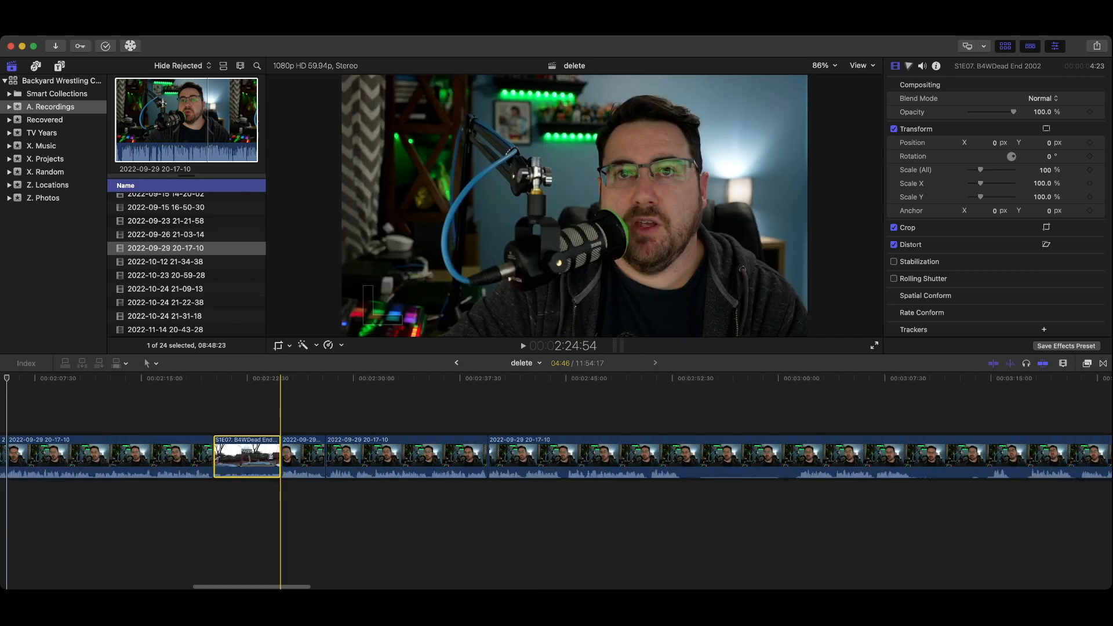
drag(279, 455, 470, 455)
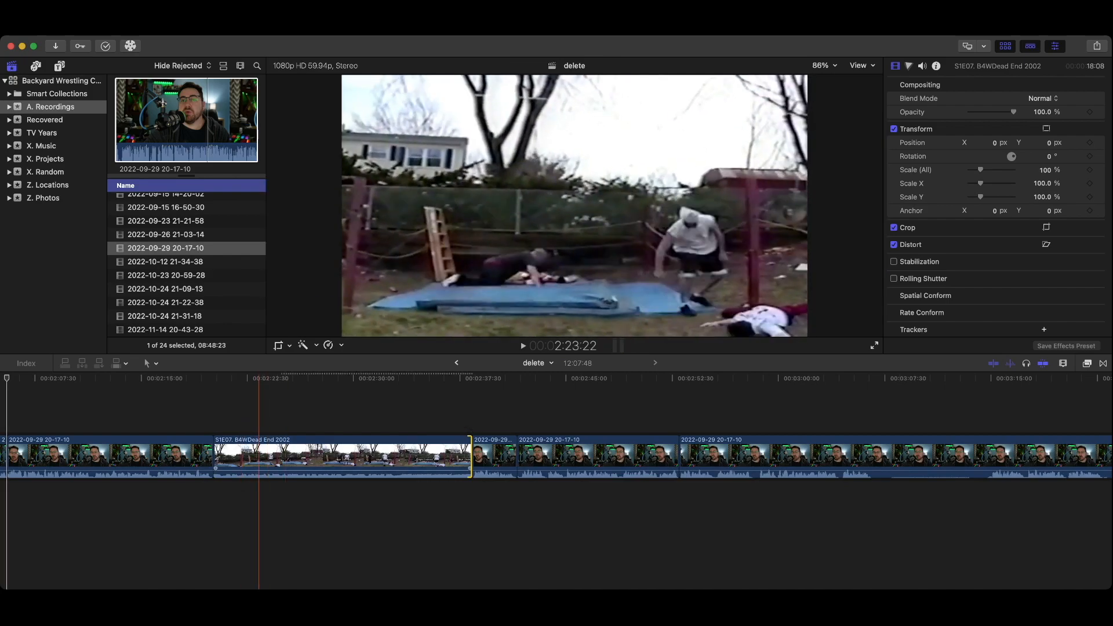
Step: Cut the S1E07 clip about 4 seconds in and connect its first part above the end of the preceding recording piece
scroll(276, 455, left, 5)
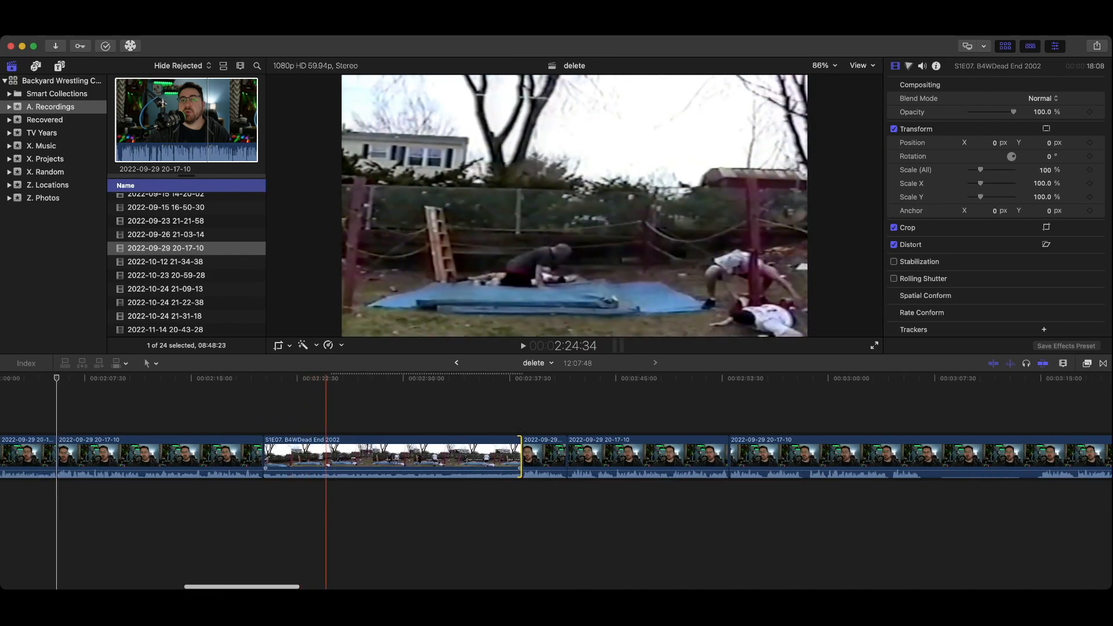
scroll(214, 455, left, 10)
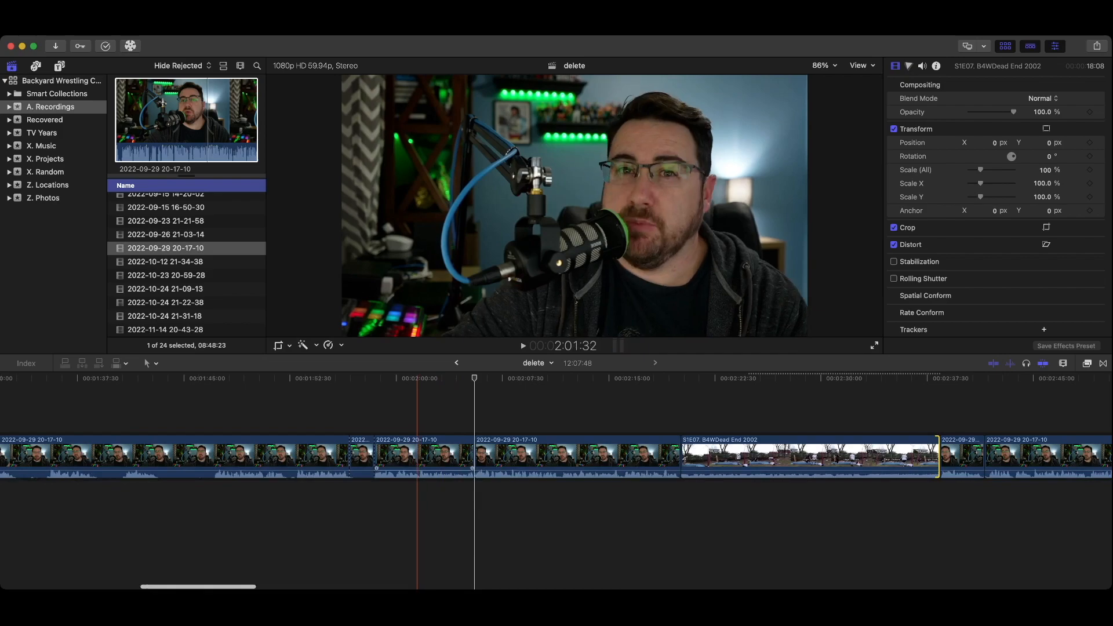
scroll(557, 455, left, 1)
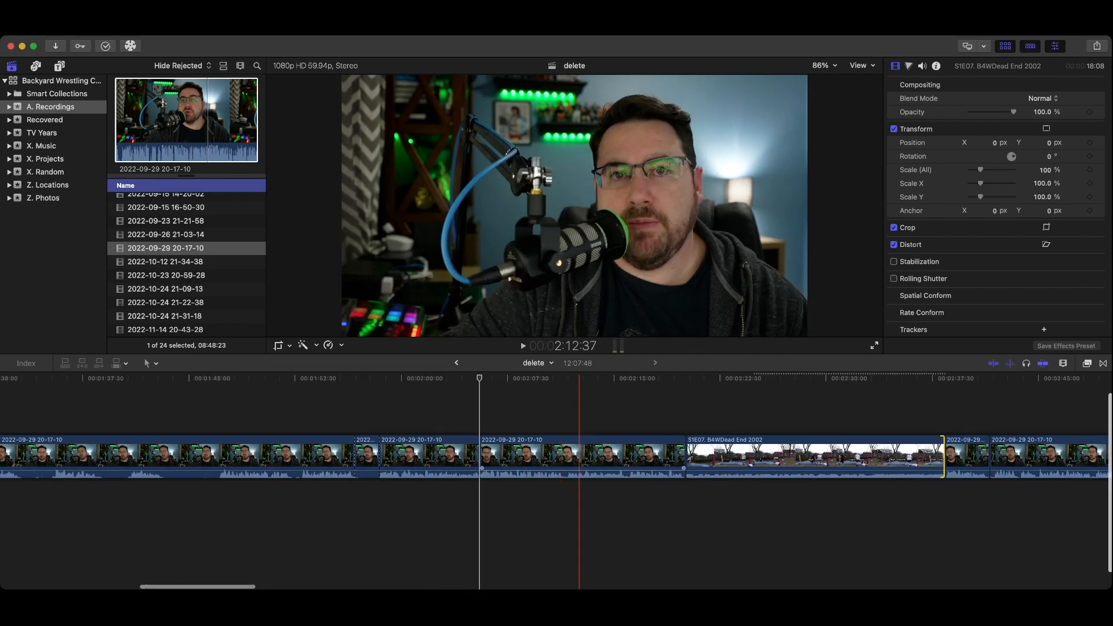
key(b)
click(748, 455)
scroll(742, 455, right, 1)
key(a)
drag(714, 455, 648, 414)
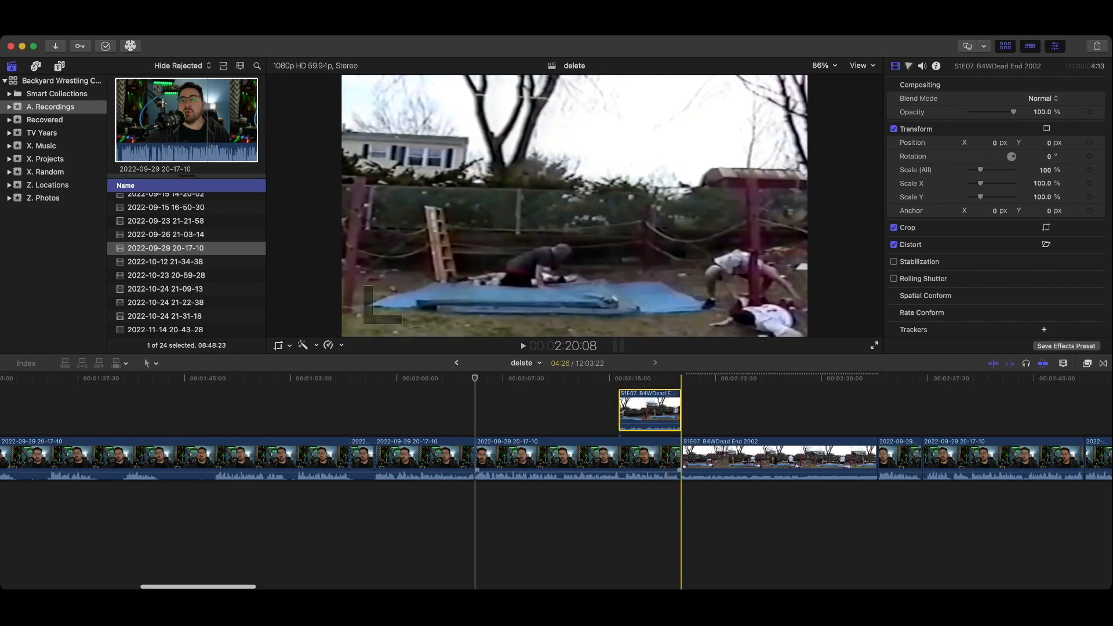
Step: Blade the recording in the primary storyline at the start of the connected S1E07 clip above it
scroll(618, 455, down, 1)
key(b)
click(619, 455)
key(a)
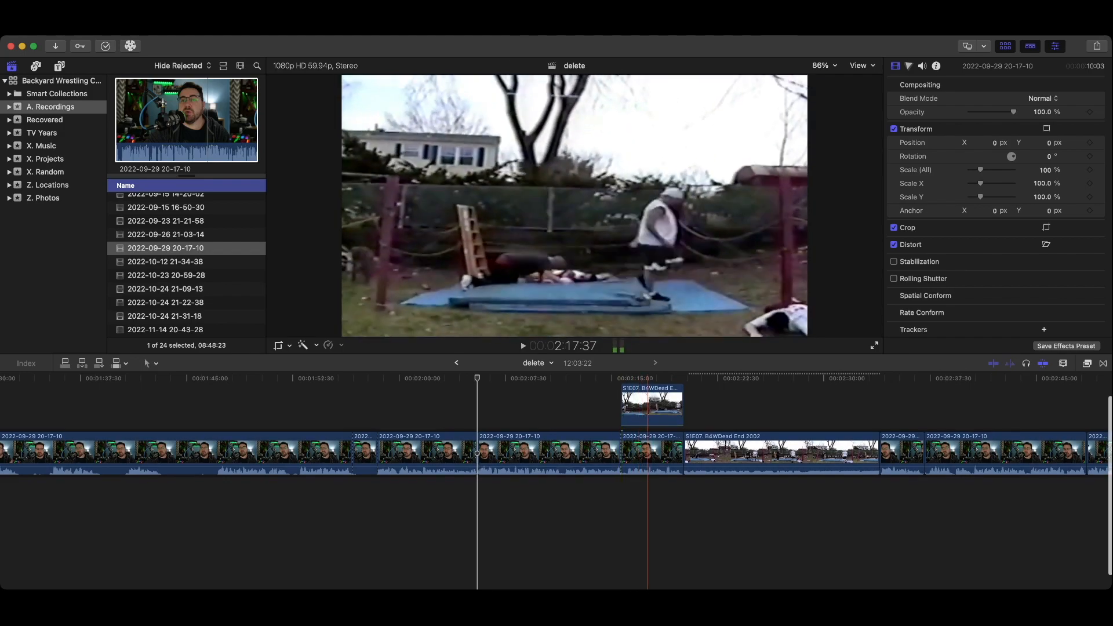
Step: Set the connected S1E07 clip's horizontal scale (Scale X) to 80%
click(653, 406)
scroll(653, 406, left, 1)
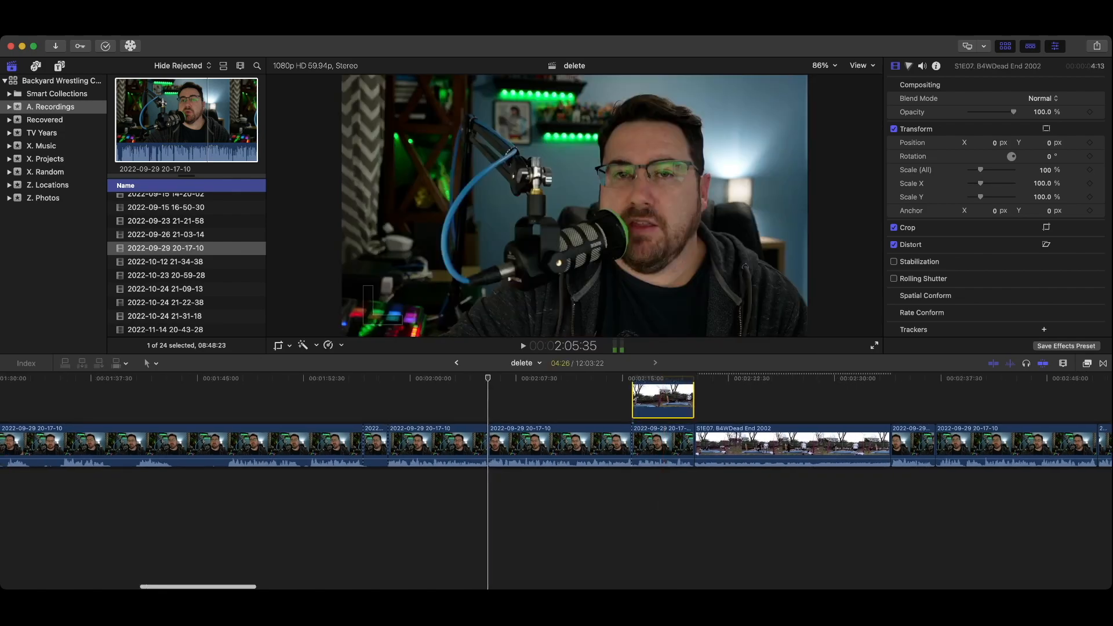
scroll(672, 406, up, 2)
click(669, 378)
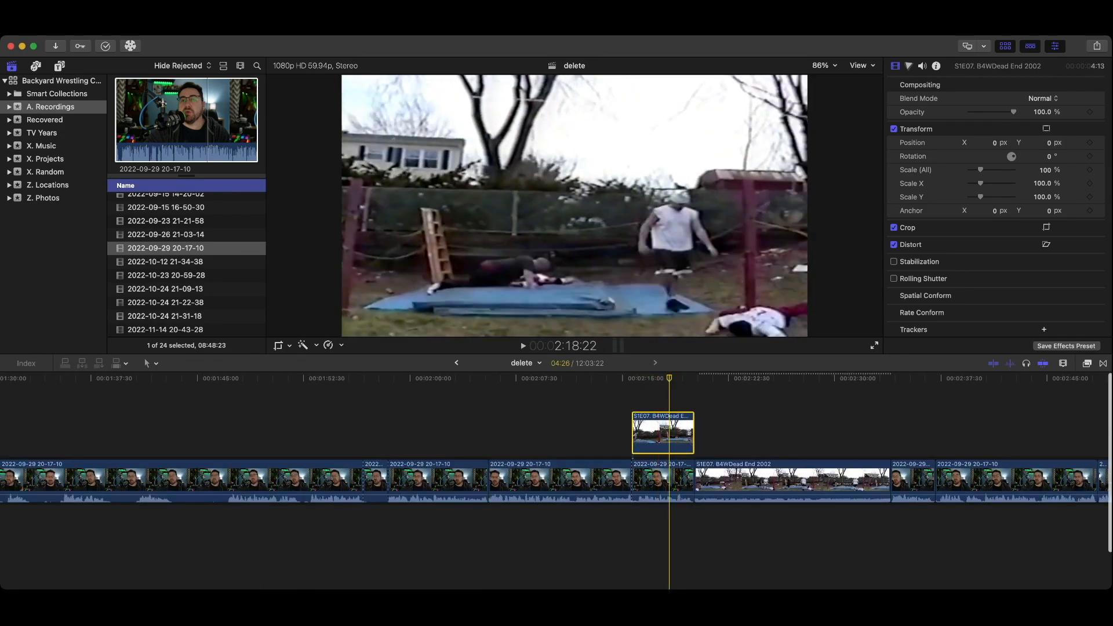
scroll(997, 187, down, 1)
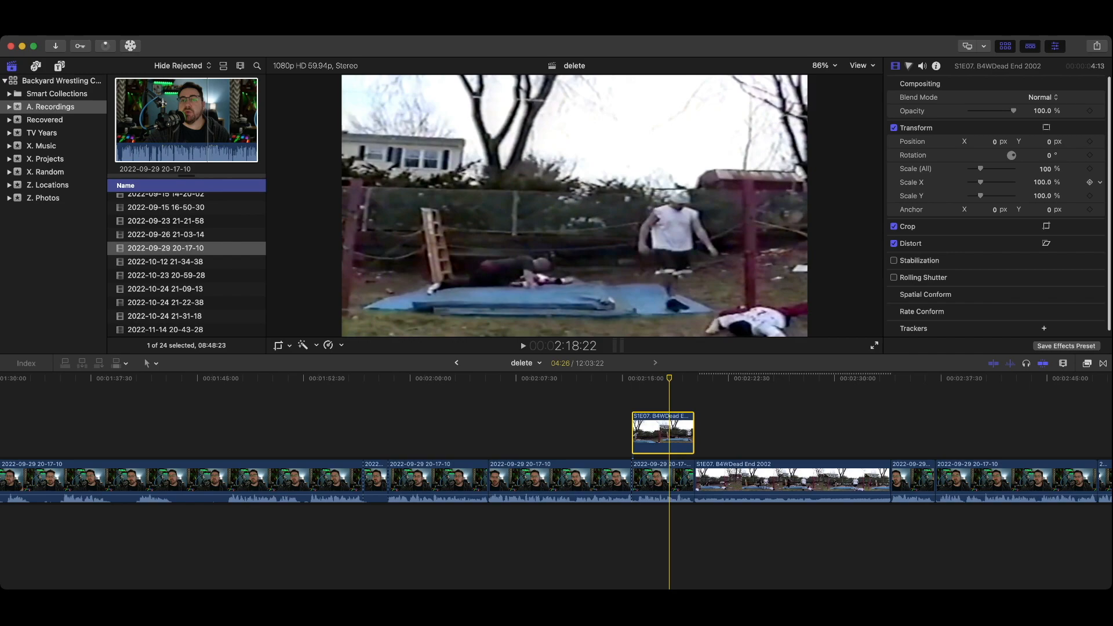
drag(1042, 182, 1041, 192)
click(1042, 176)
text(80)
key(Return)
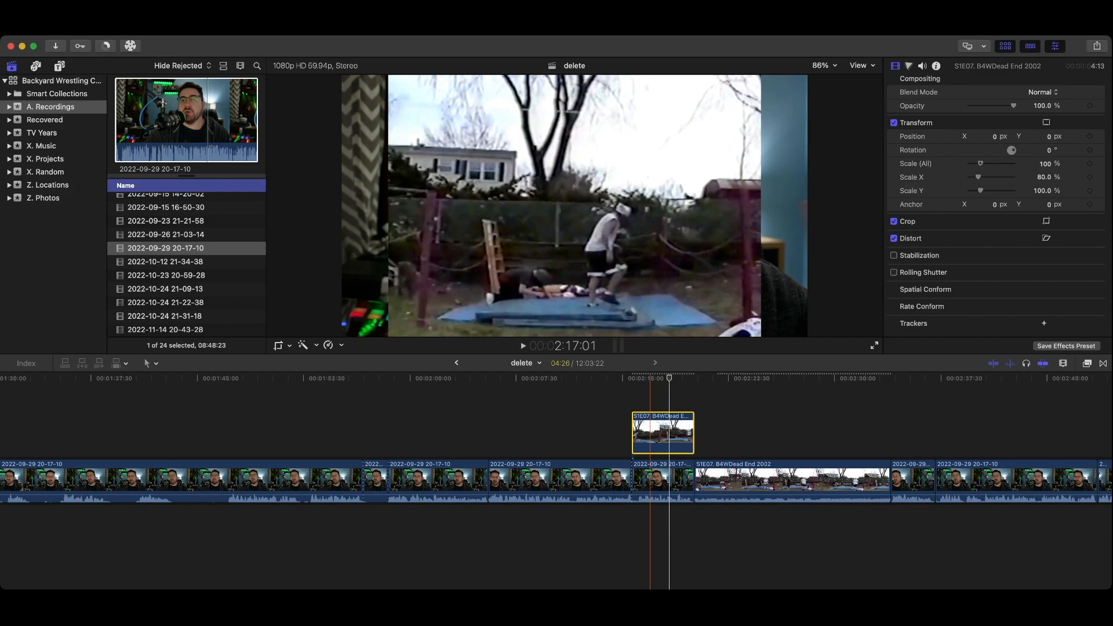
Step: Set the opacity of the recording piece directly beneath the connected S1E07 clip to 0%
click(651, 445)
click(664, 446)
click(663, 490)
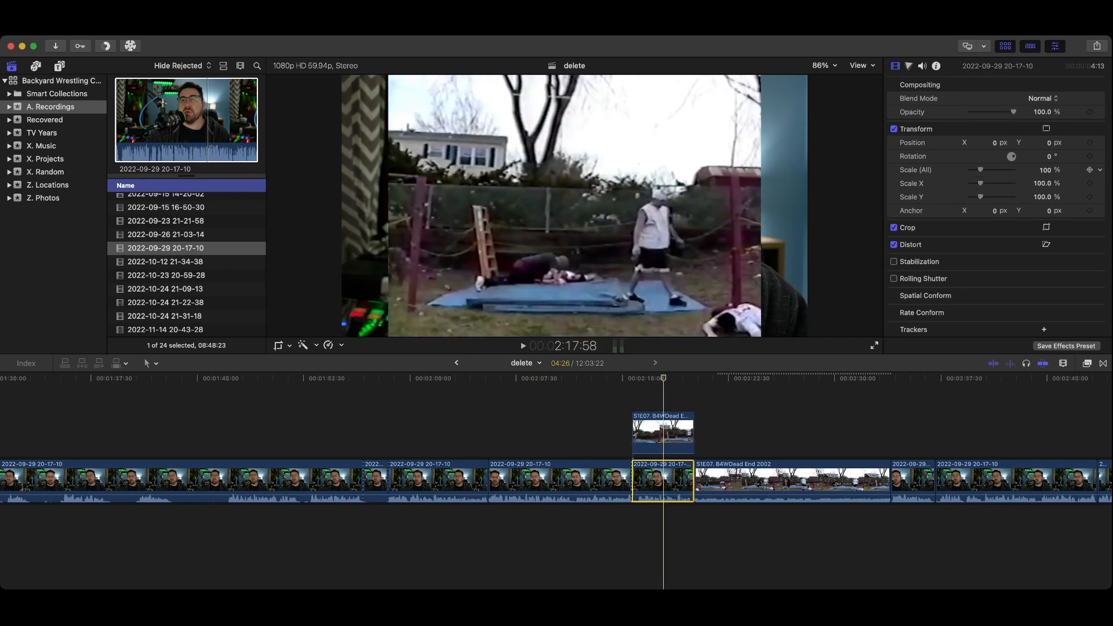
scroll(998, 170, down, 3)
scroll(997, 201, up, 2)
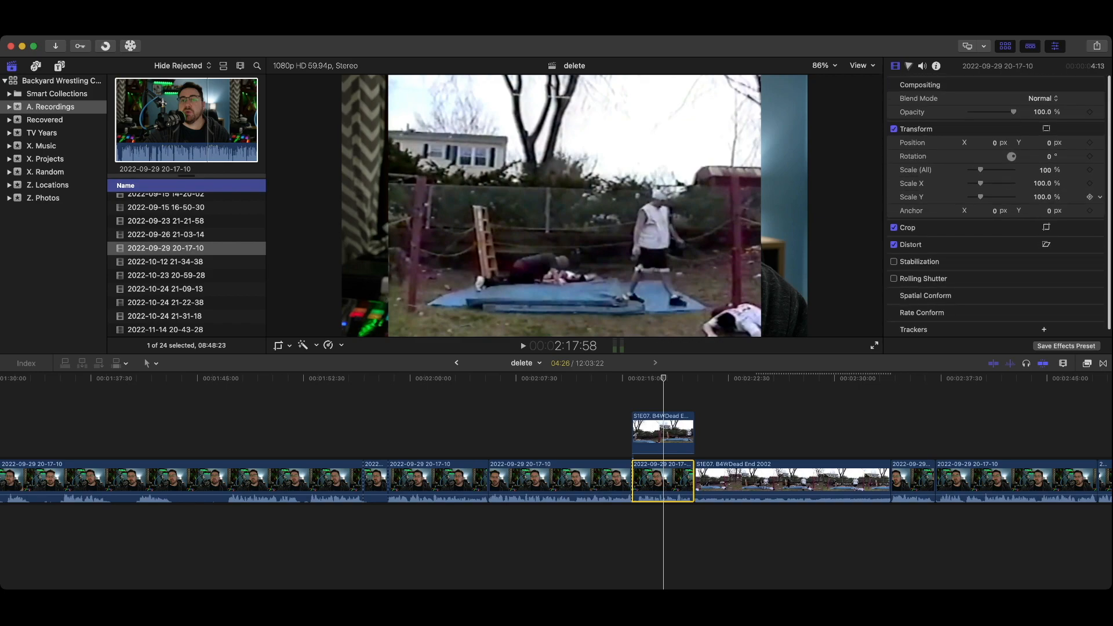
drag(1013, 112, 965, 112)
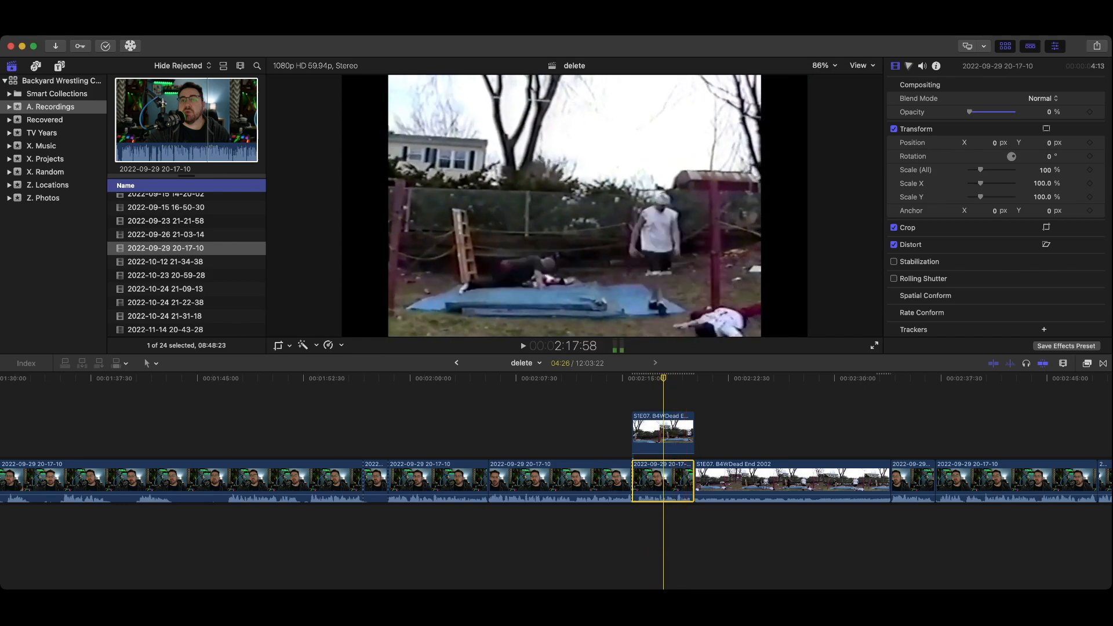
Step: Connect the robknoxious photo from Z. Photos above the recording, starting at about 1:49 in the timeline
scroll(186, 261, down, 3)
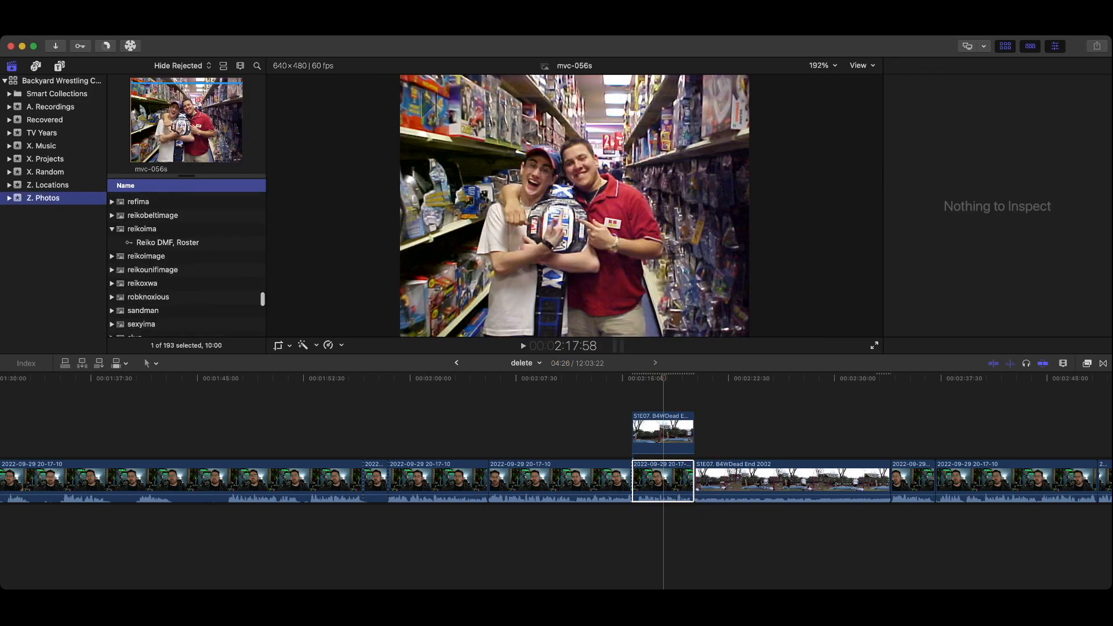
drag(148, 288, 263, 428)
click(277, 432)
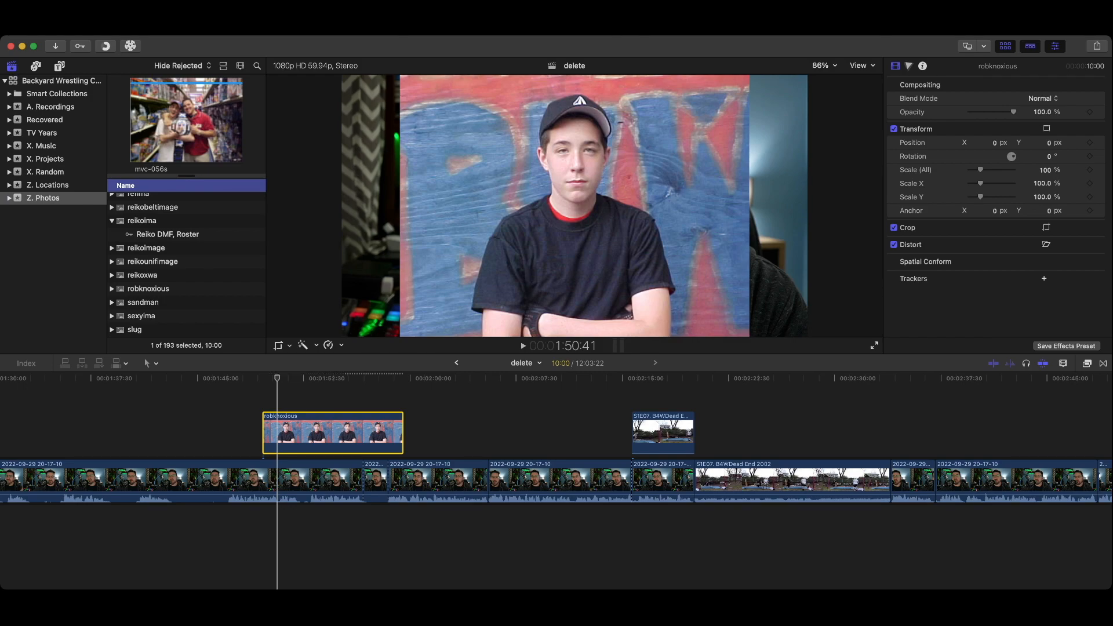
Step: Apply a Ken Burns crop to the robknoxious photo, moving its end frame up to centre on the face, and play it back
key(shift+c)
key(shift+c)
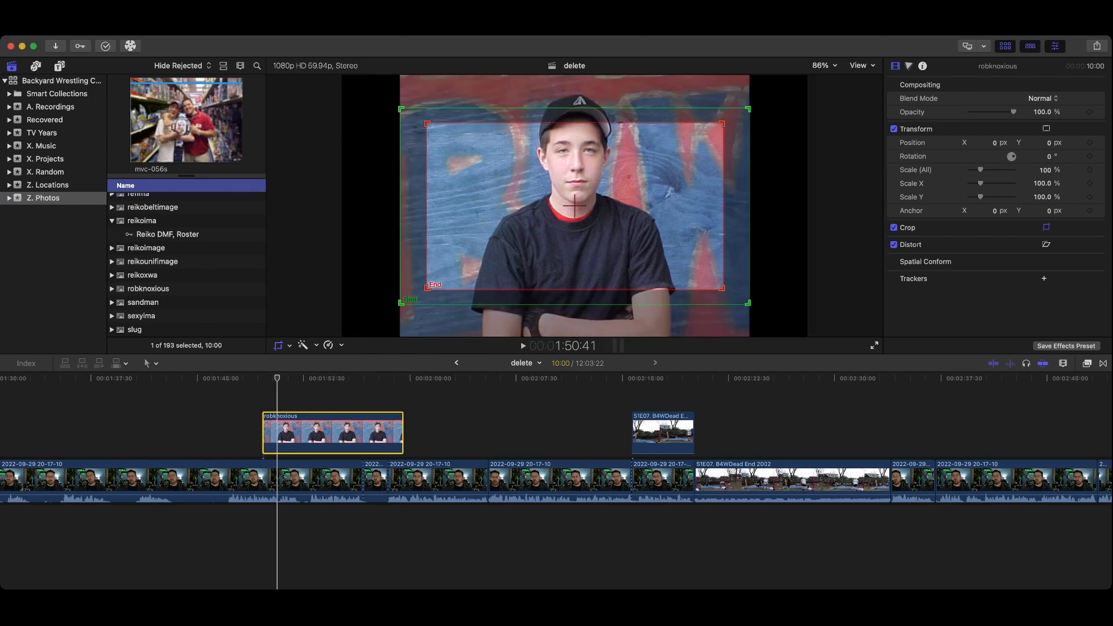
drag(574, 213, 578, 180)
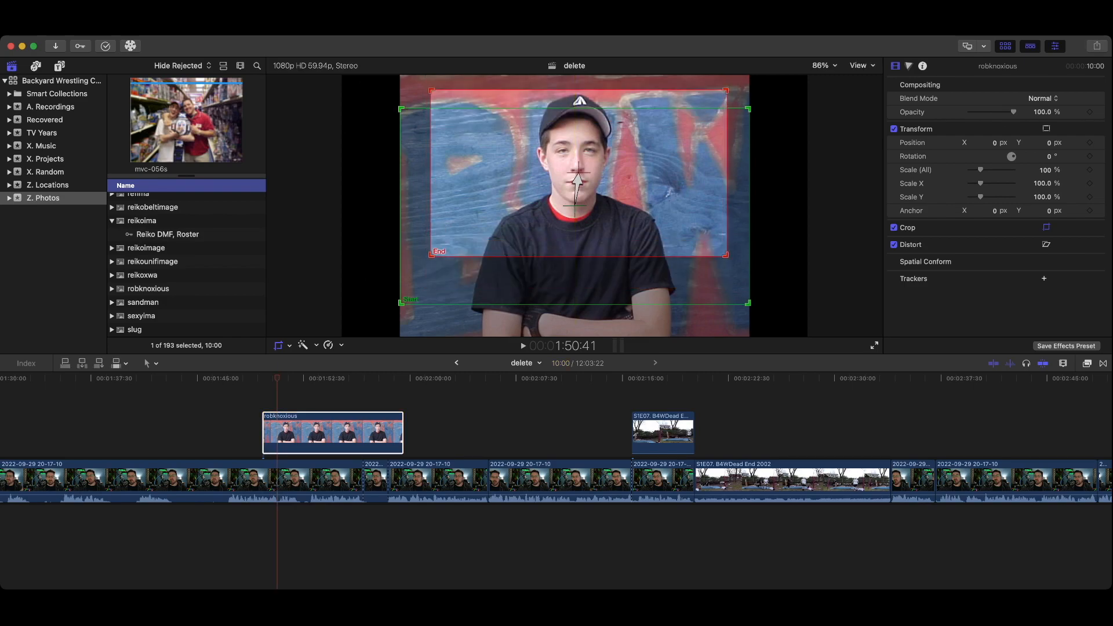
key(shift+c)
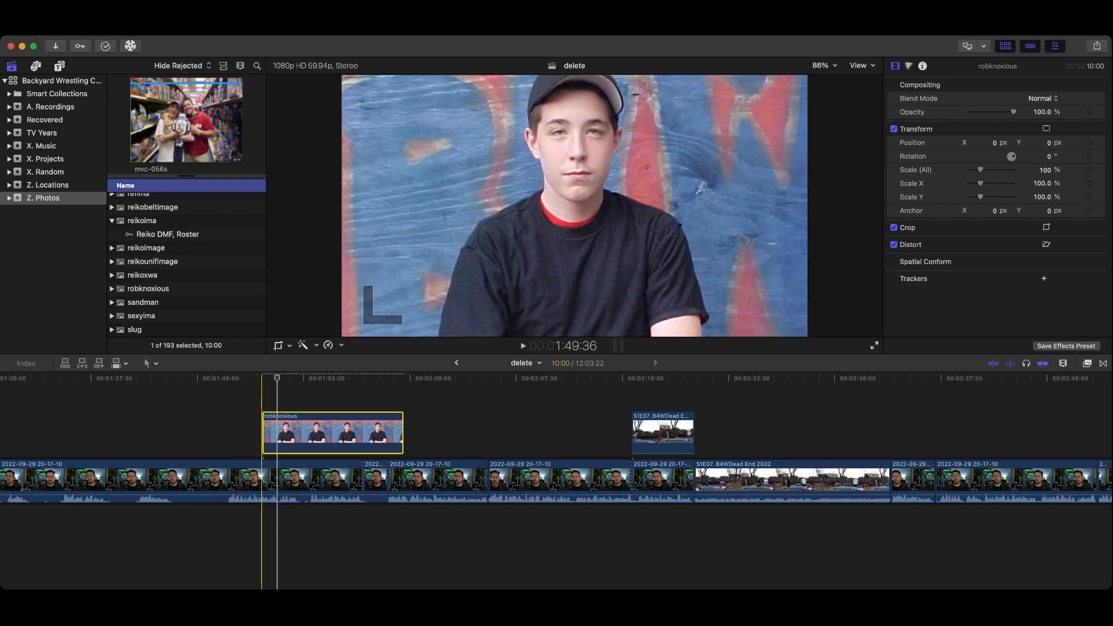
key(space)
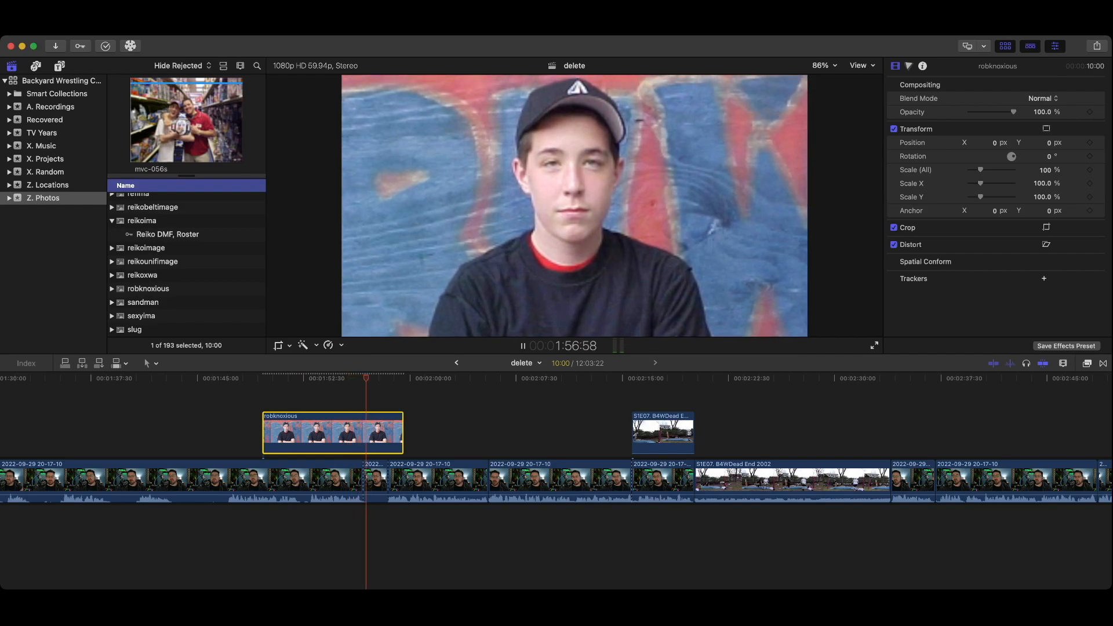
key(space)
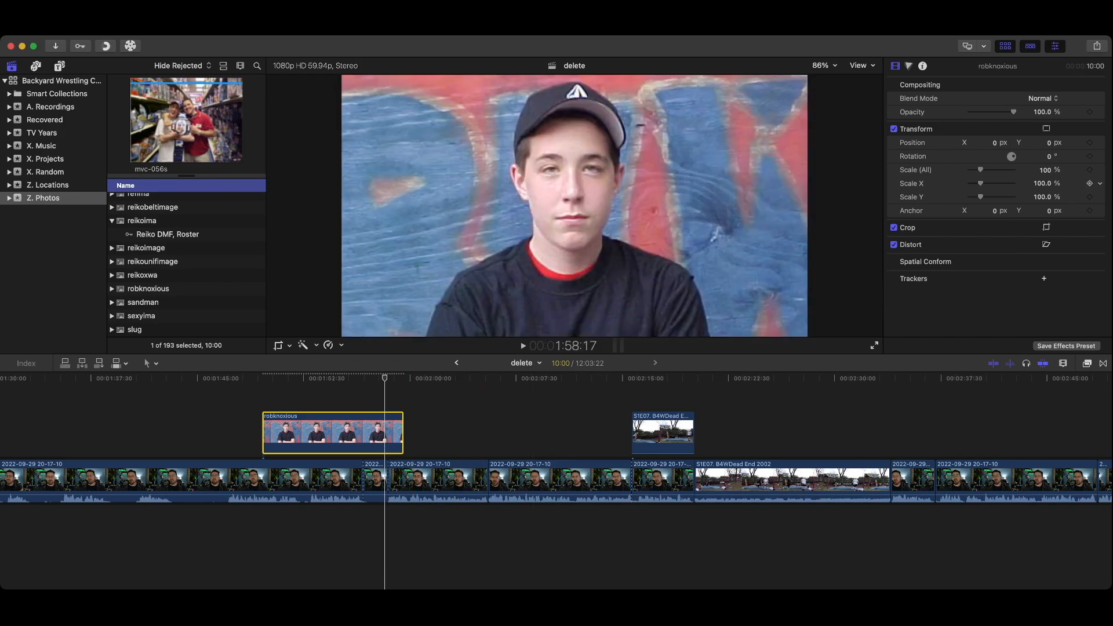
Step: Set the robknoxious photo's overall scale (Scale All) to 101%
click(1045, 170)
text(101)
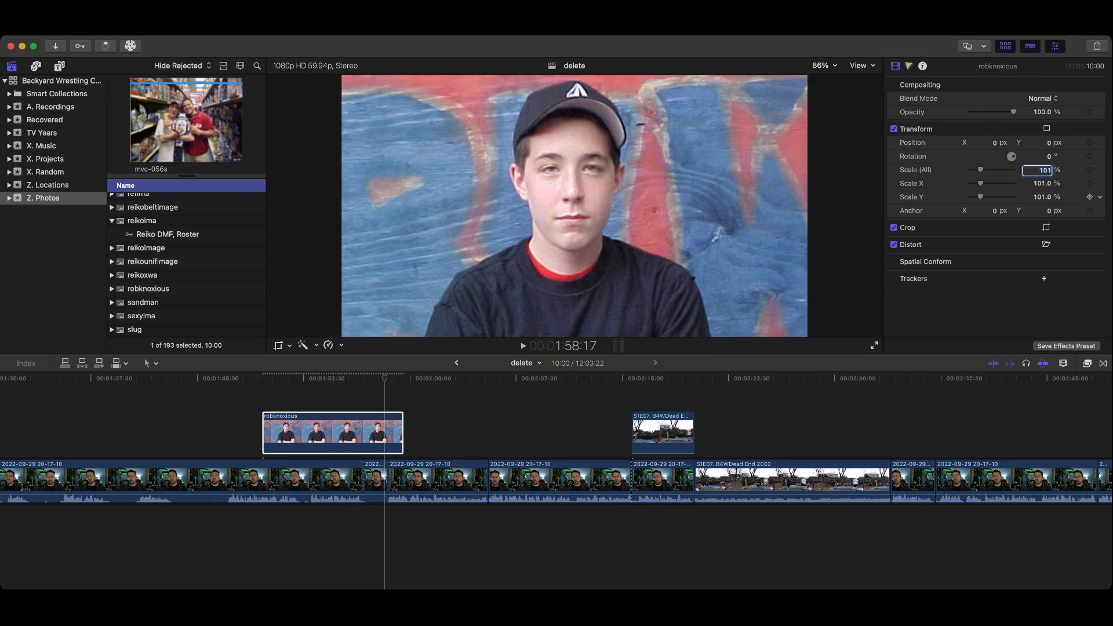
key(Return)
click(309, 432)
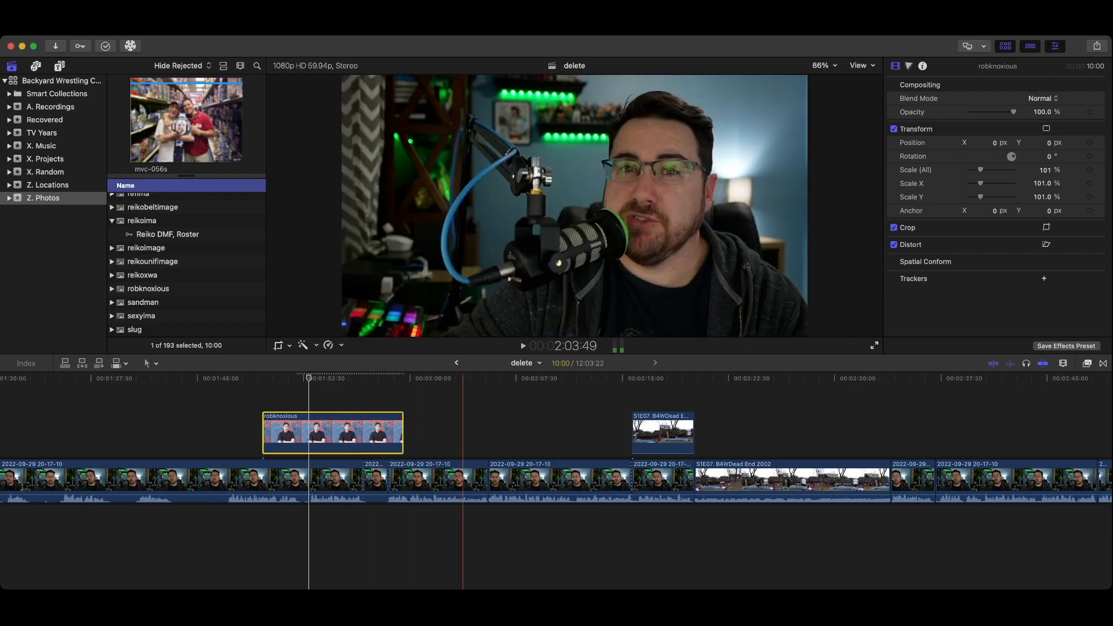
Step: Open the Ep 18 project from X. Projects and look over its complete timeline of overlays, recordings and music
scroll(370, 481, right, 5)
scroll(156, 481, right, 8)
scroll(155, 481, down, 2)
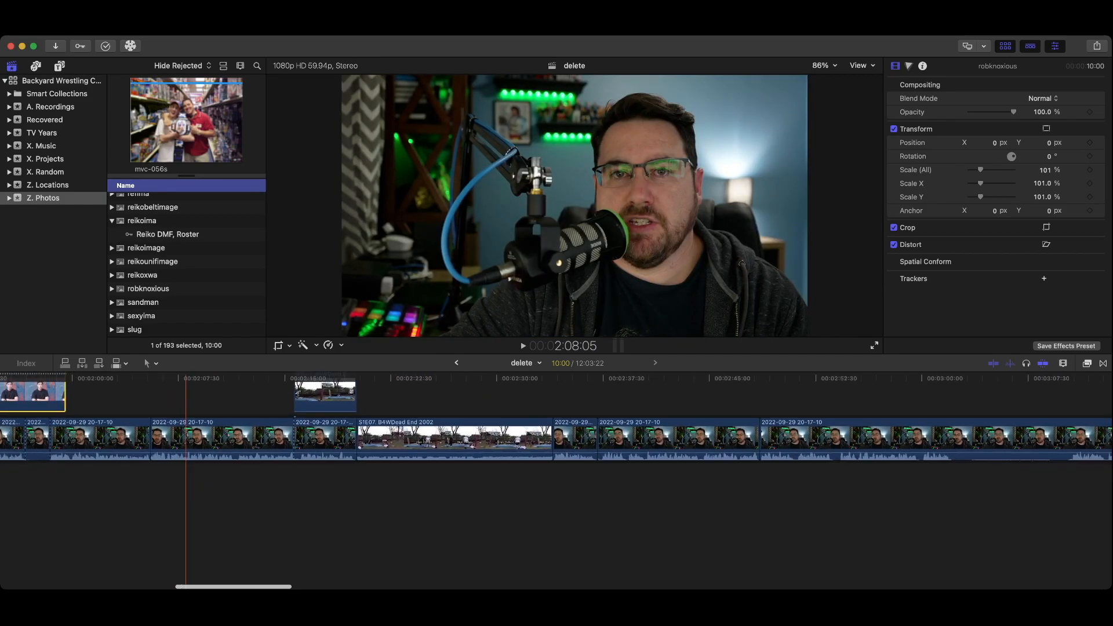
click(46, 158)
scroll(185, 266, down, 3)
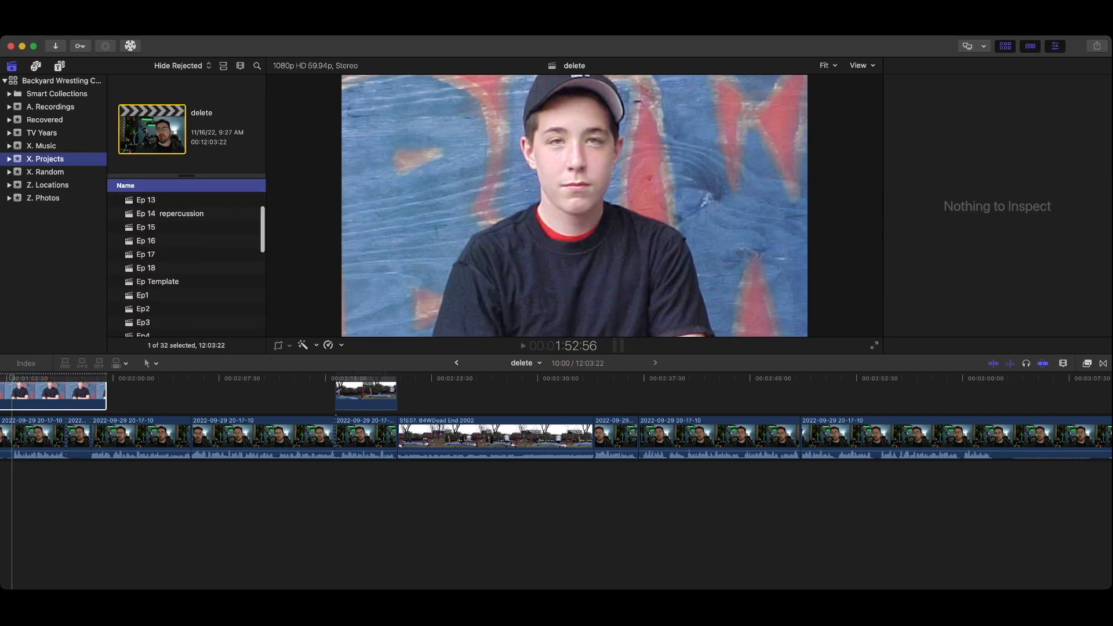
scroll(185, 266, down, 6)
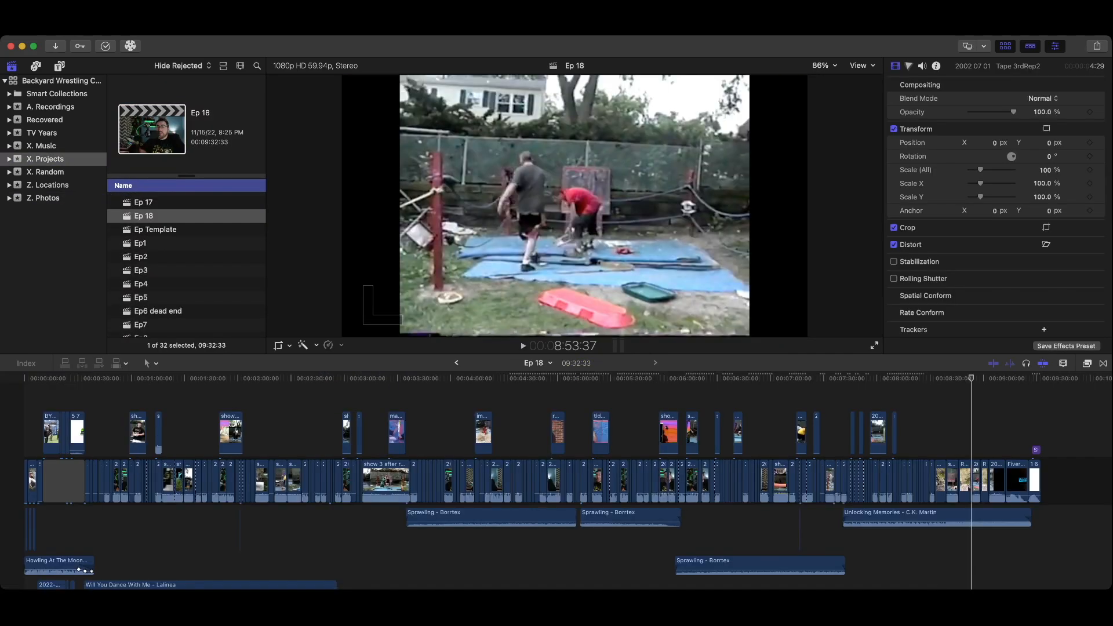
scroll(218, 481, down, 3)
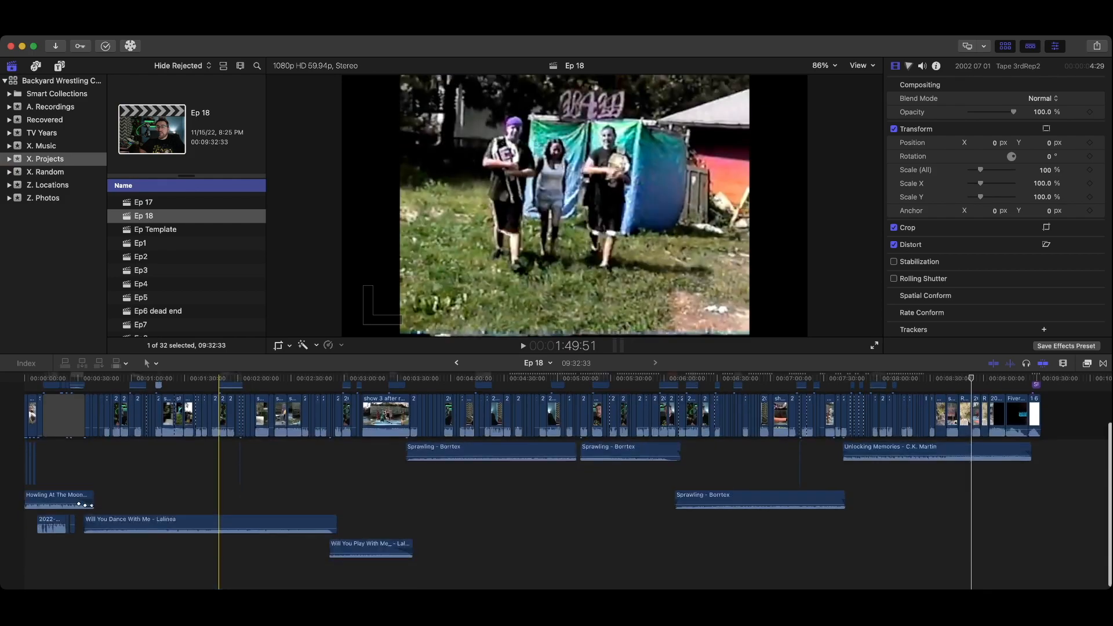
scroll(438, 481, up, 3)
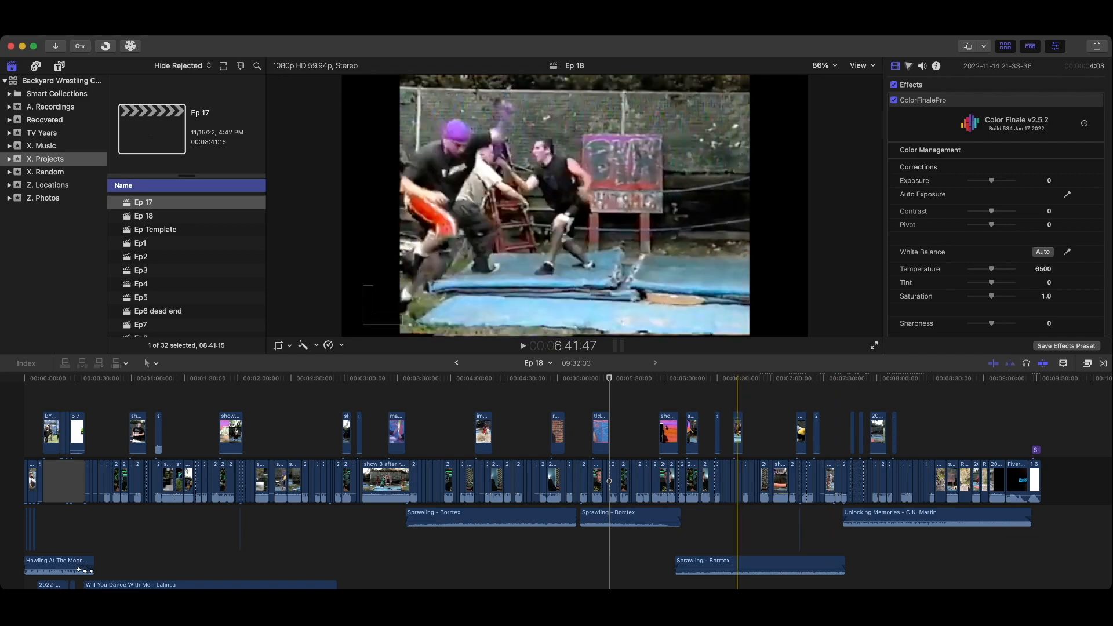
Step: Return to the delete project and remove the leftover gap clips between the last long recording and the closing clips
key(super+[)
key(super+minus)
key(super+minus)
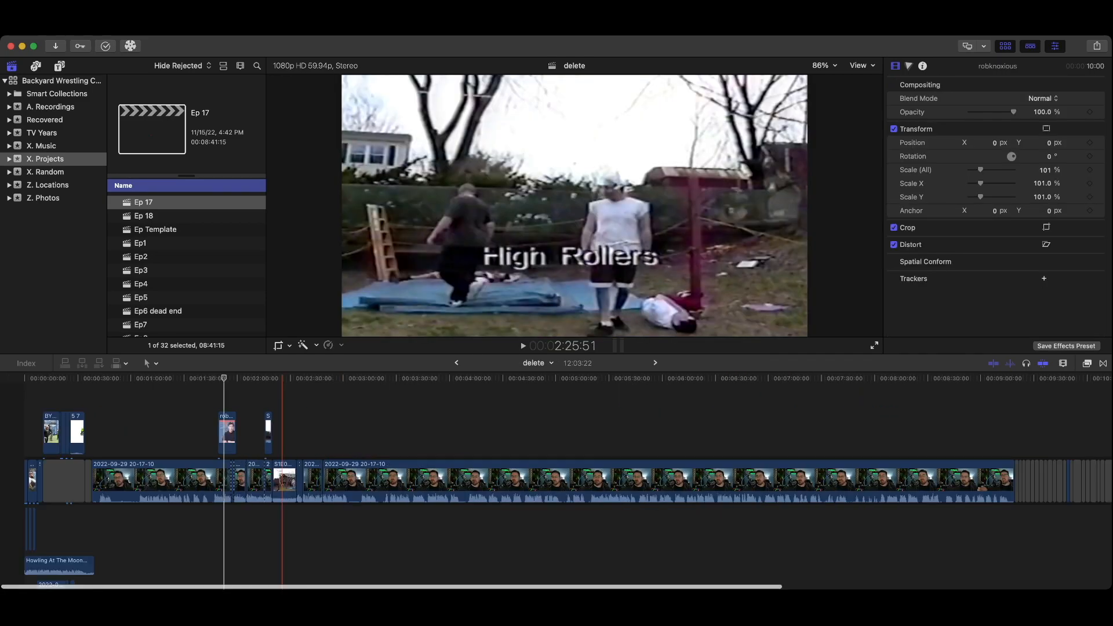
drag(581, 441, 564, 474)
key(Delete)
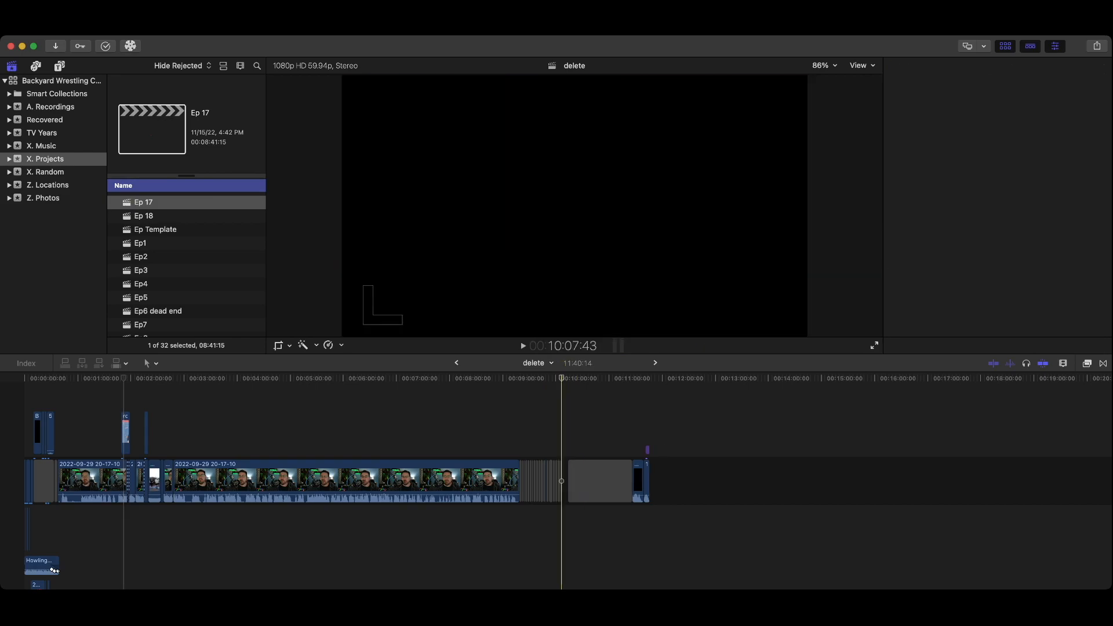
click(564, 480)
key(Delete)
drag(523, 446, 558, 473)
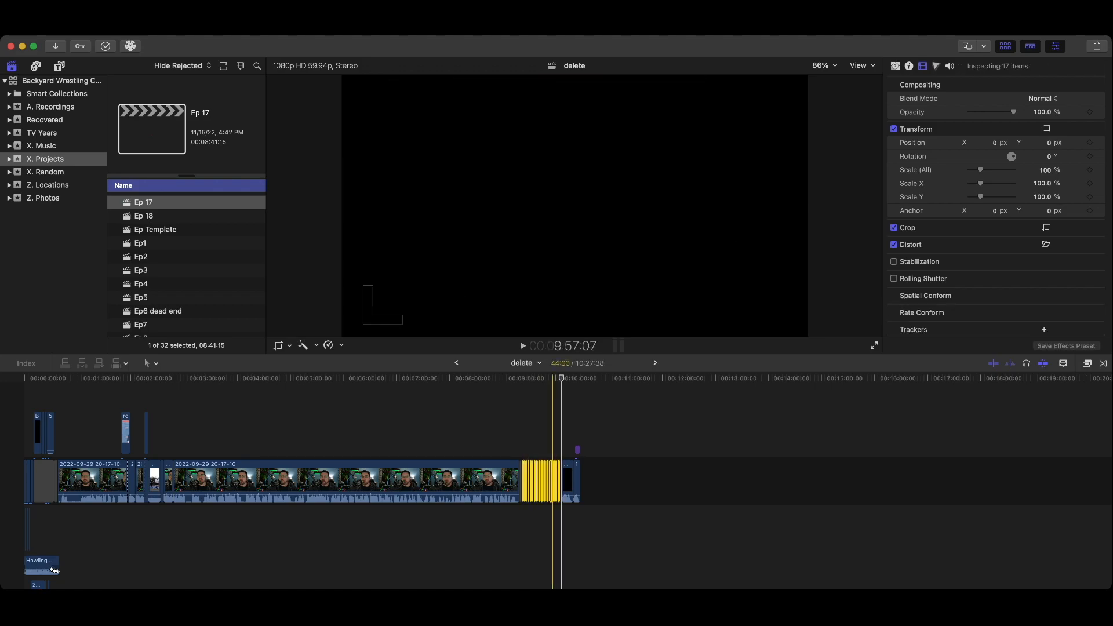
key(Delete)
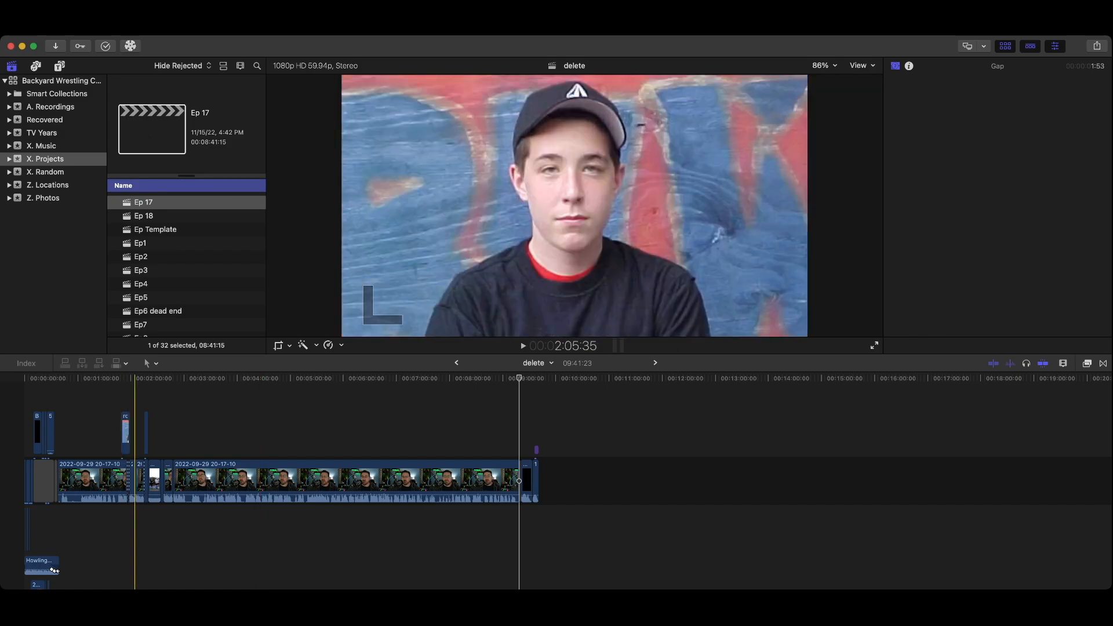
Step: Go back to the Ep 18 project and inspect the opacity of the recording piece beneath the end of the overlay starting near 1:49
click(655, 363)
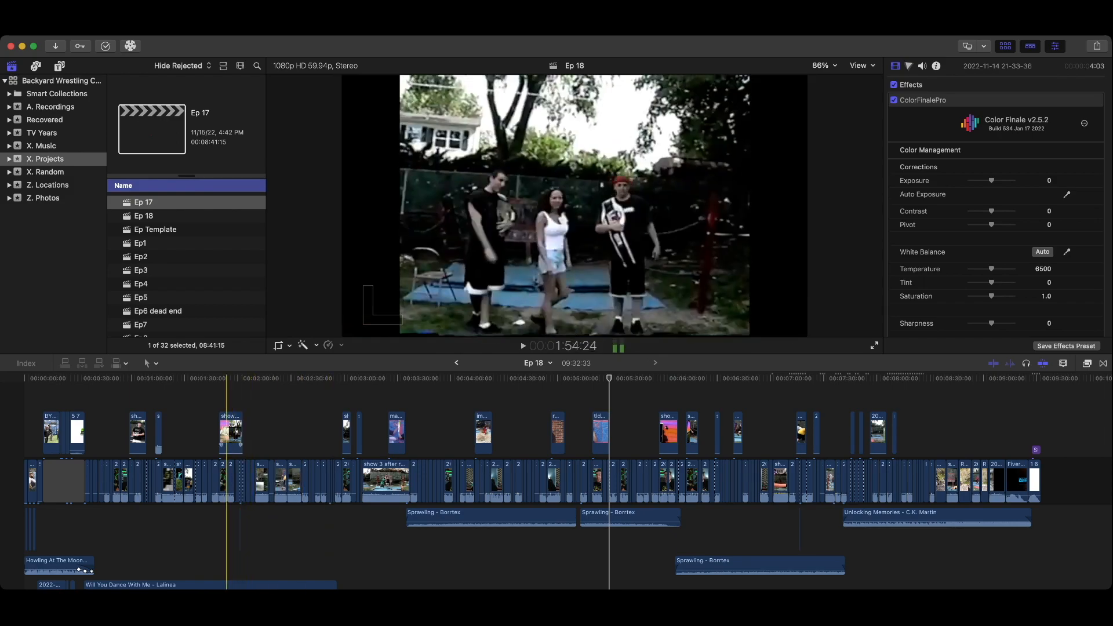
key(super+equal)
key(super+equal)
key(super+equal)
key(super+equal)
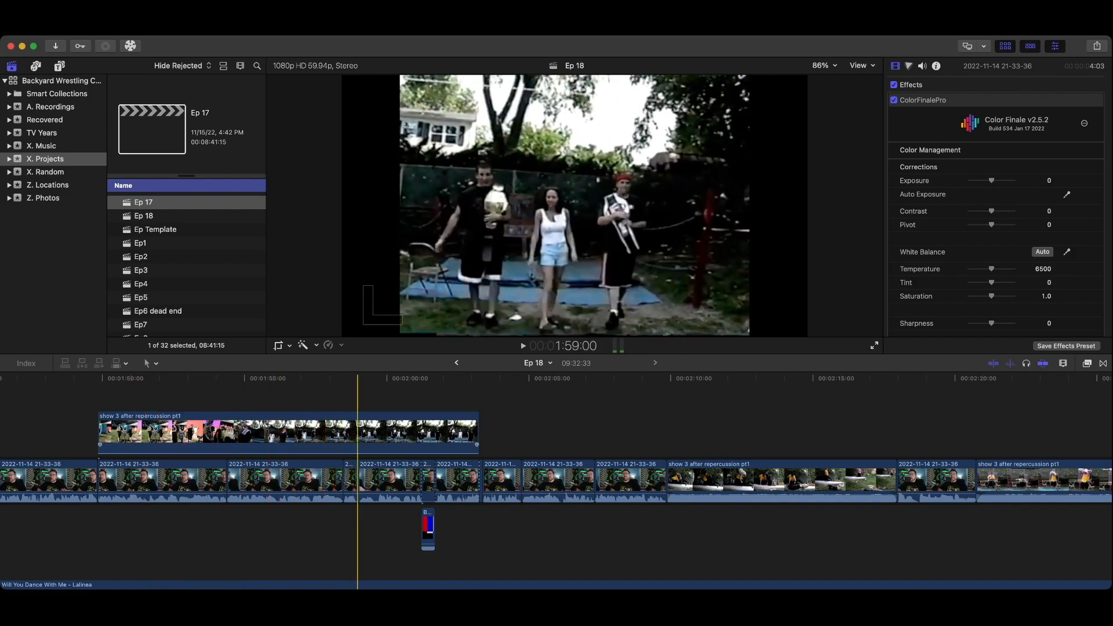
click(449, 481)
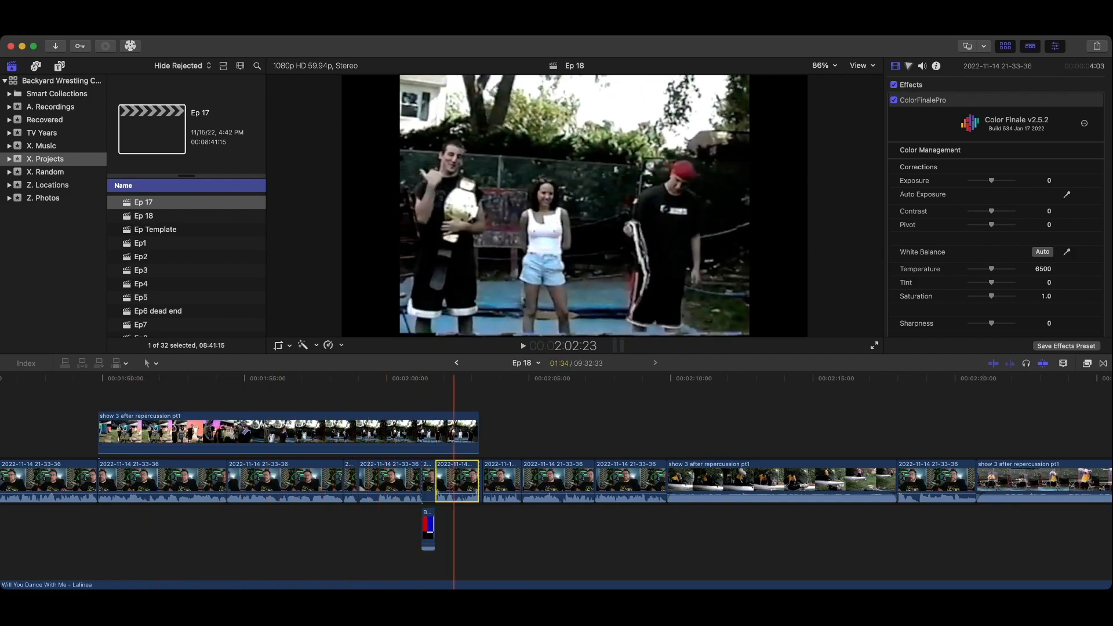
scroll(996, 203, down, 5)
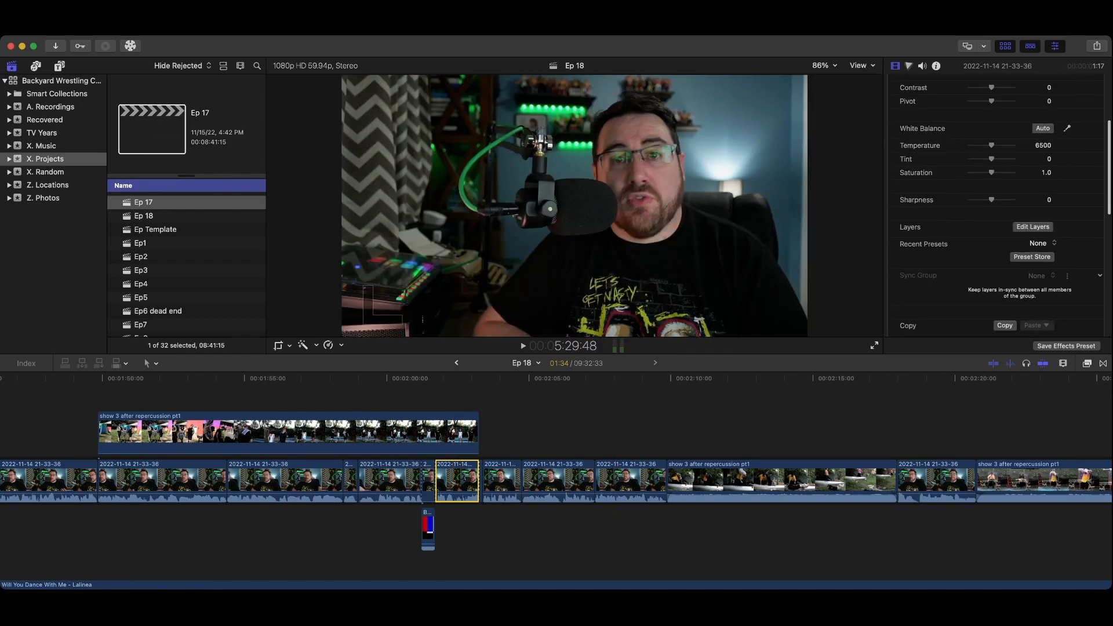
scroll(996, 203, down, 3)
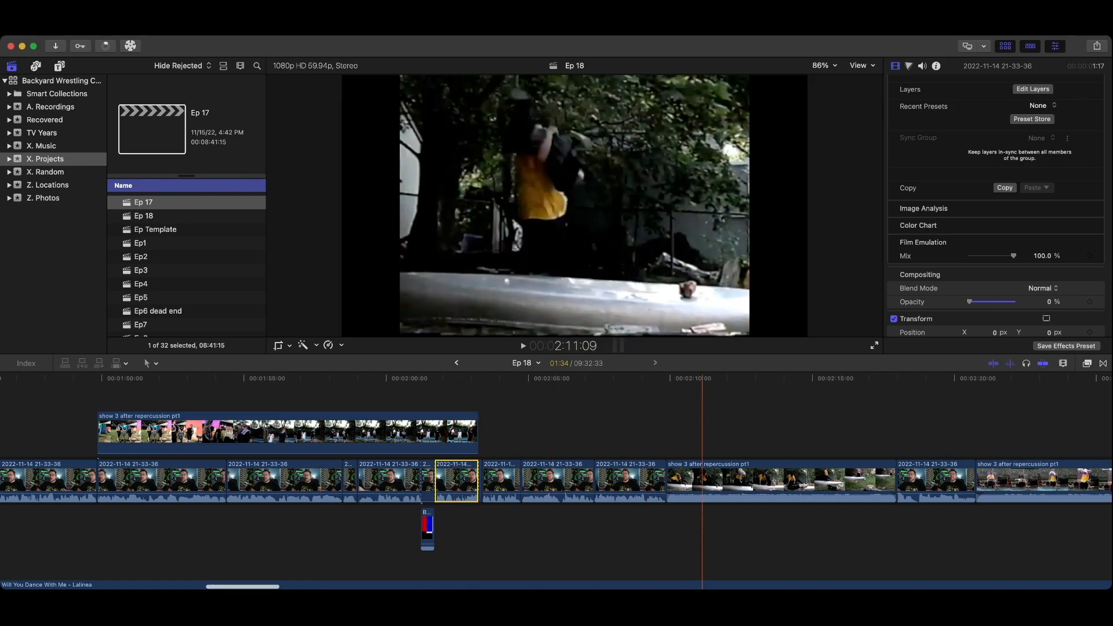
Step: Examine how match footage and overlay clips alternate with the recording in Ep 18 from about 2:10 to 3:35
scroll(591, 481, right, 5)
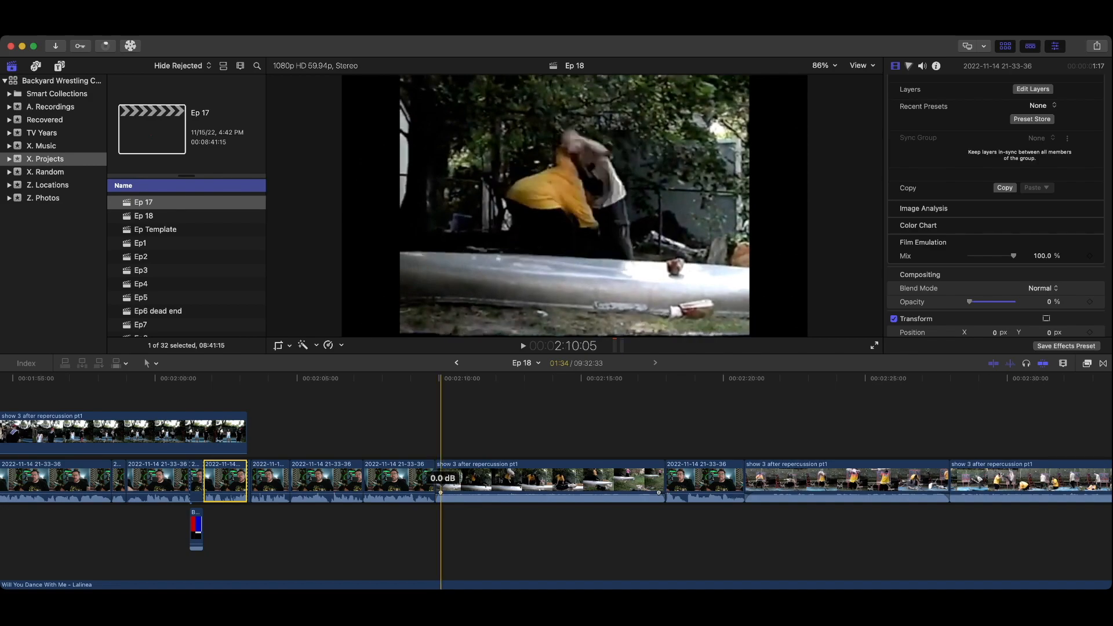
key(space)
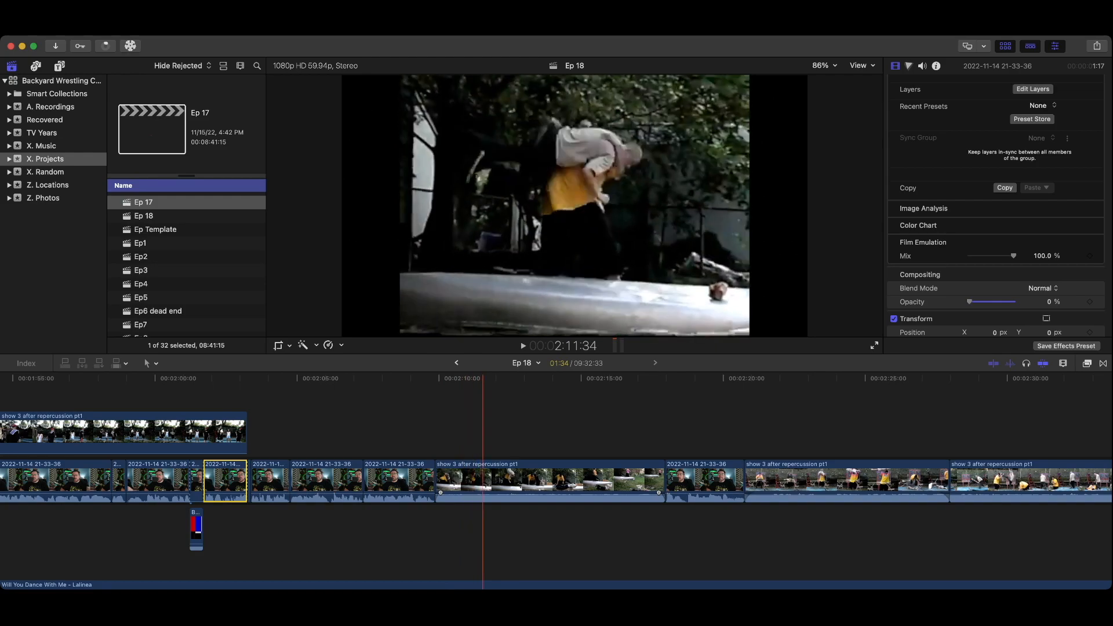
mouse_move(484, 494)
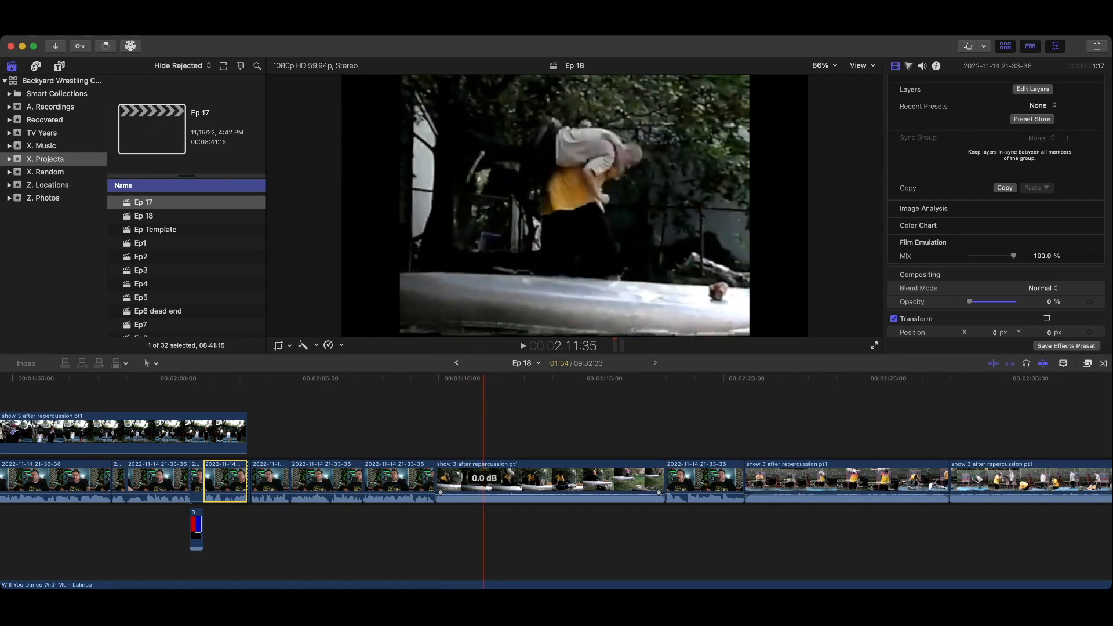
scroll(455, 494, right, 1)
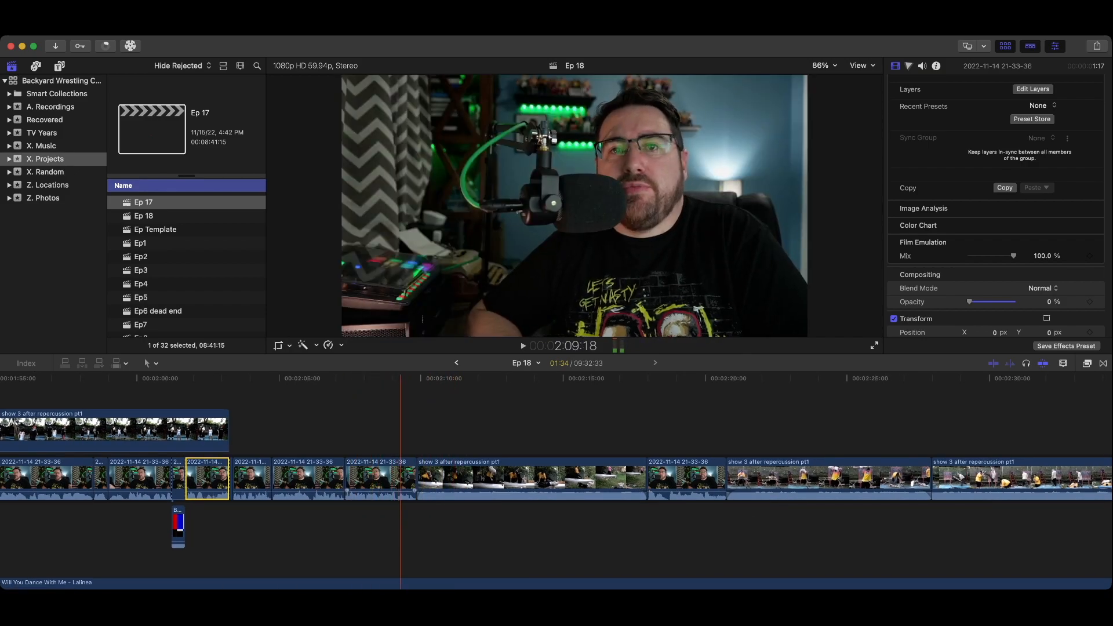
scroll(401, 492, down, 1)
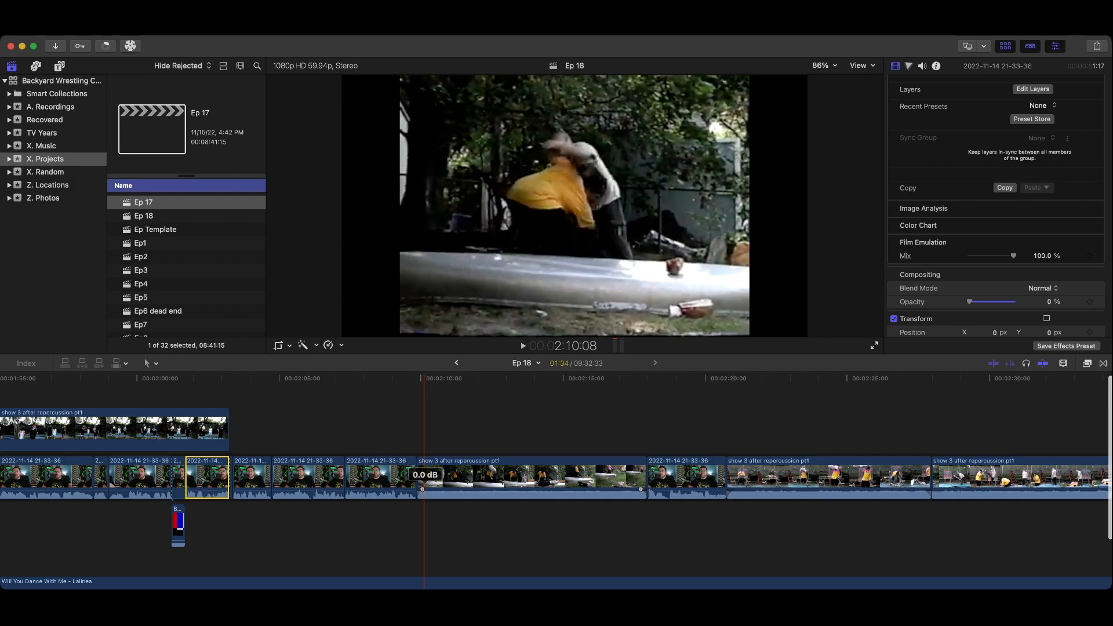
scroll(434, 475, right, 5)
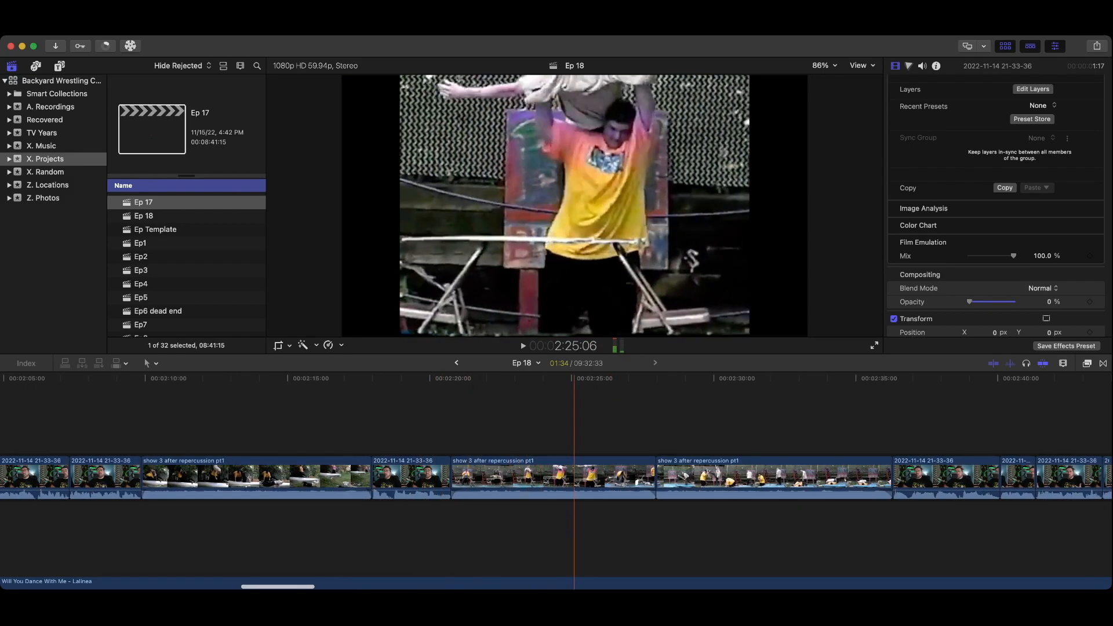
scroll(574, 476, right, 10)
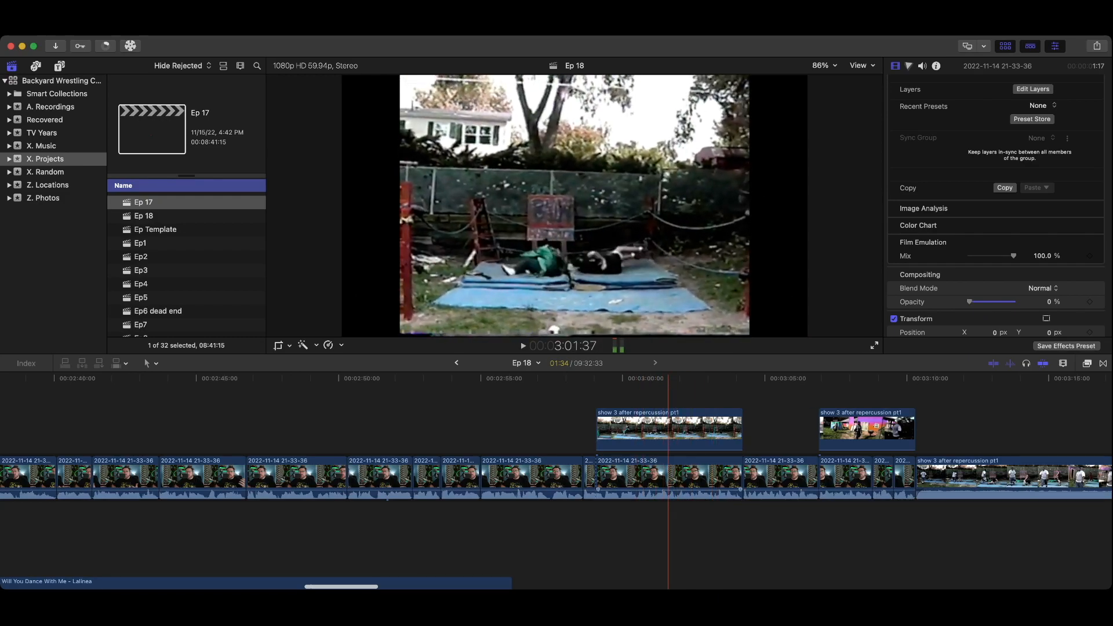
scroll(832, 475, right, 6)
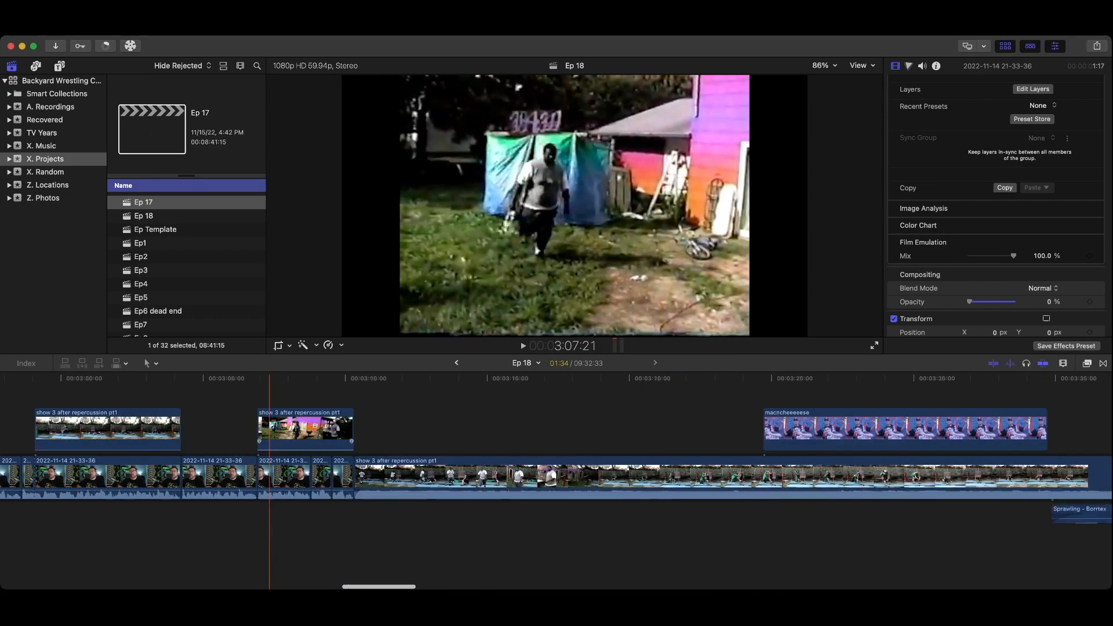
scroll(813, 476, right, 4)
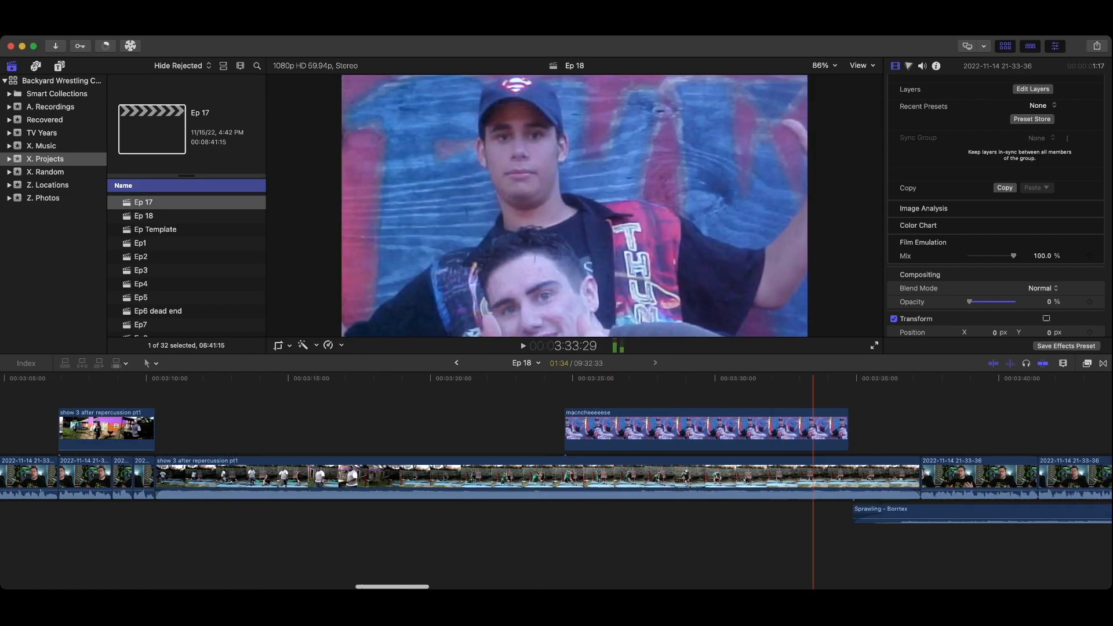
Step: Inspect the macncheeeeese photo's scale settings and review the overlays across the whole Ep 18 timeline
click(685, 429)
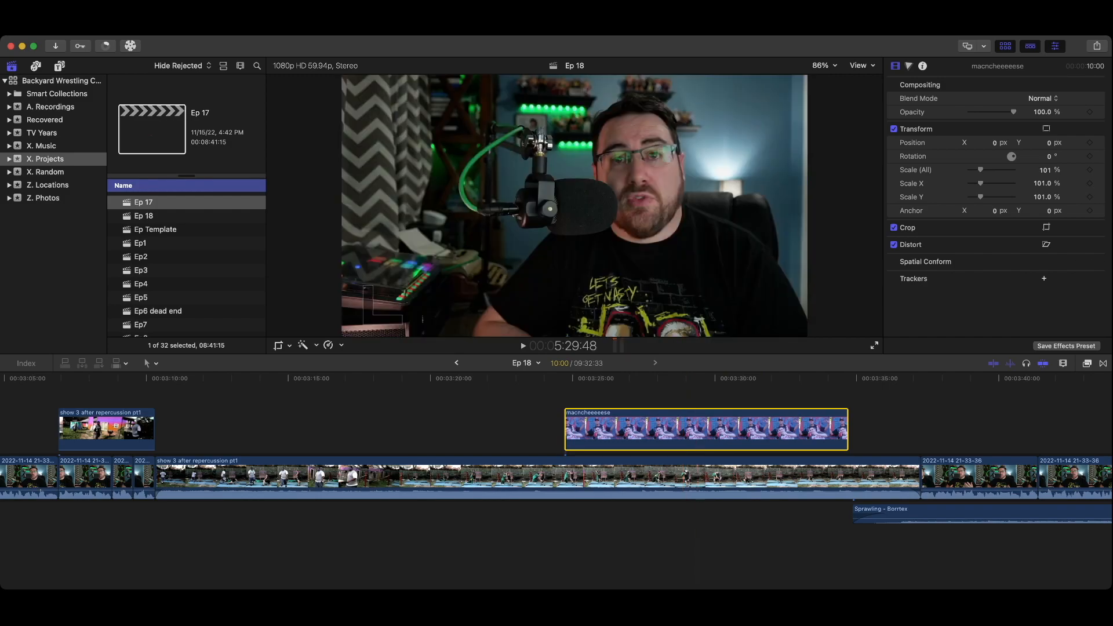
scroll(557, 452, right, 15)
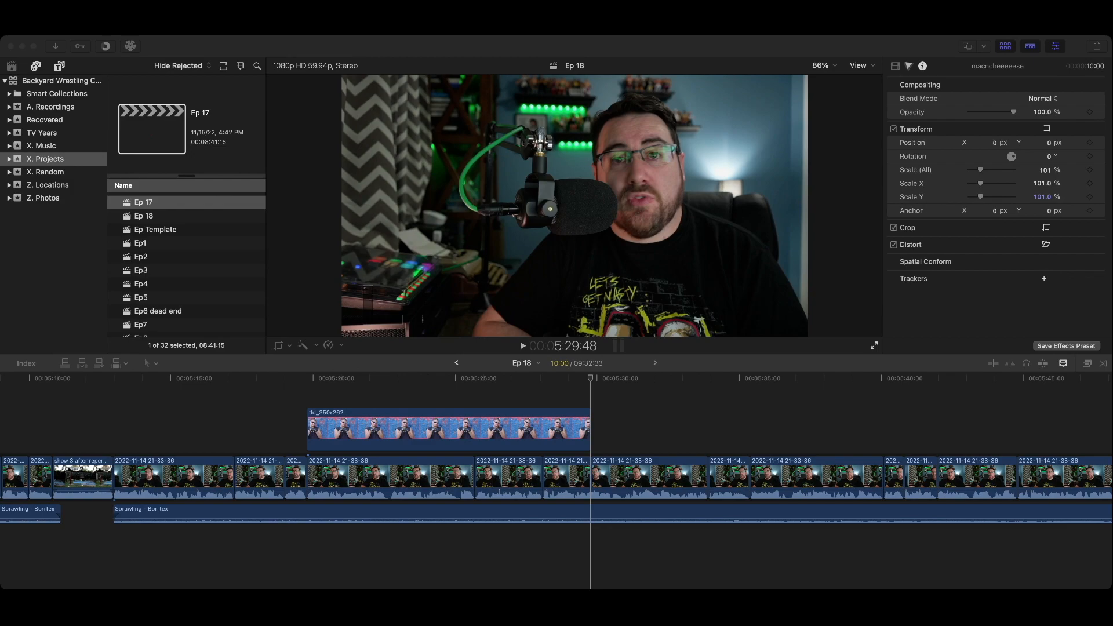
click(713, 440)
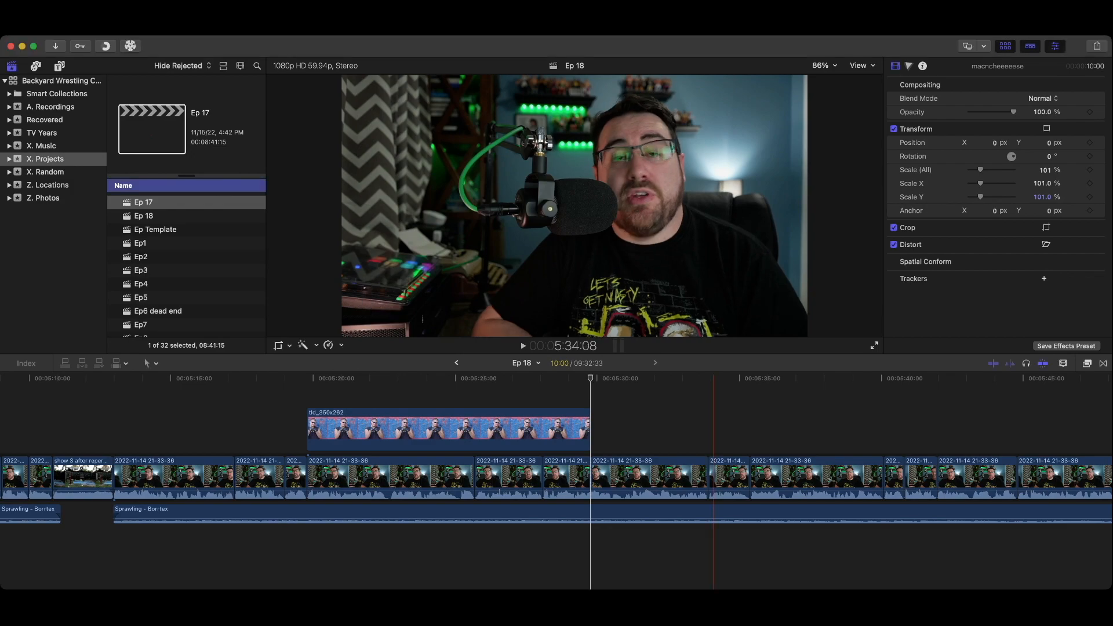
key(super+minus)
key(super+minus)
key(super+minus)
key(super+minus)
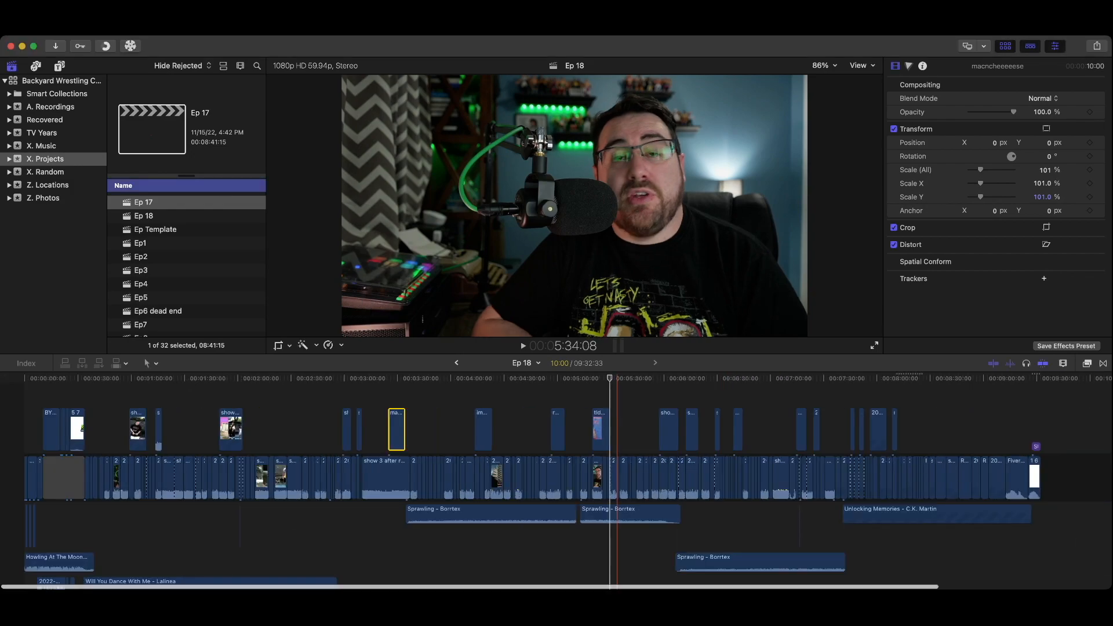